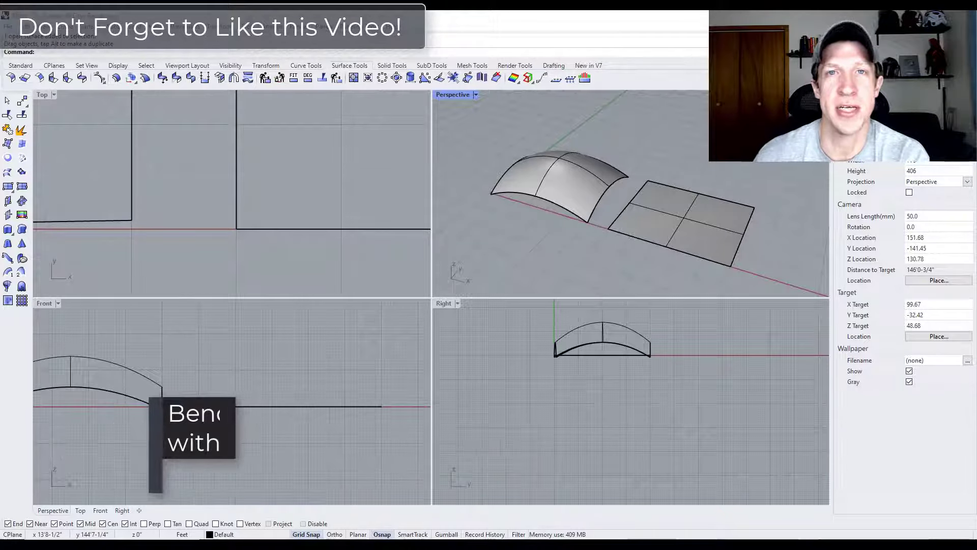
Step: Inspect the arched and flat surfaces, orbiting the Perspective view toward the flat panel
{"action": "scroll", "coordinate": [581, 227], "scroll_direction": "down", "scroll_amount": 6}
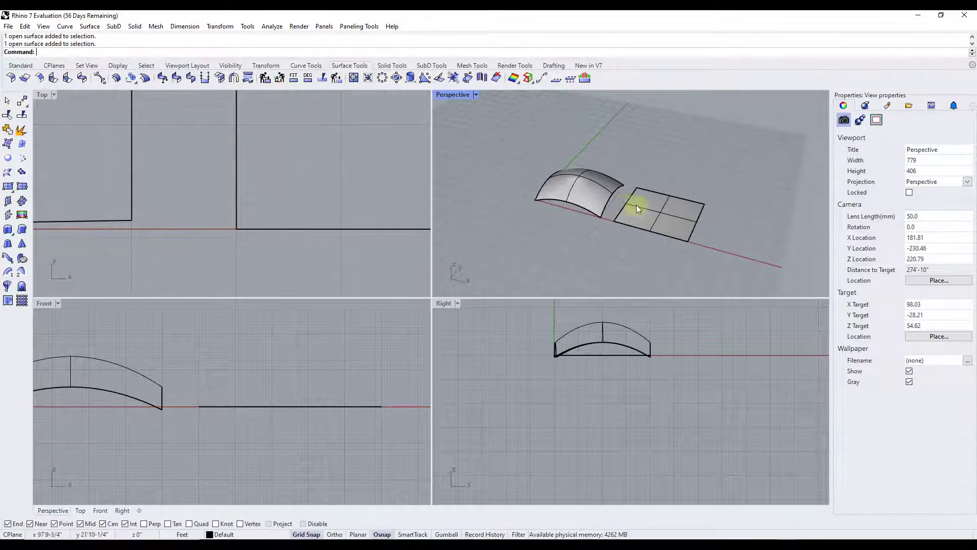
{"action": "left_click", "coordinate": [588, 196]}
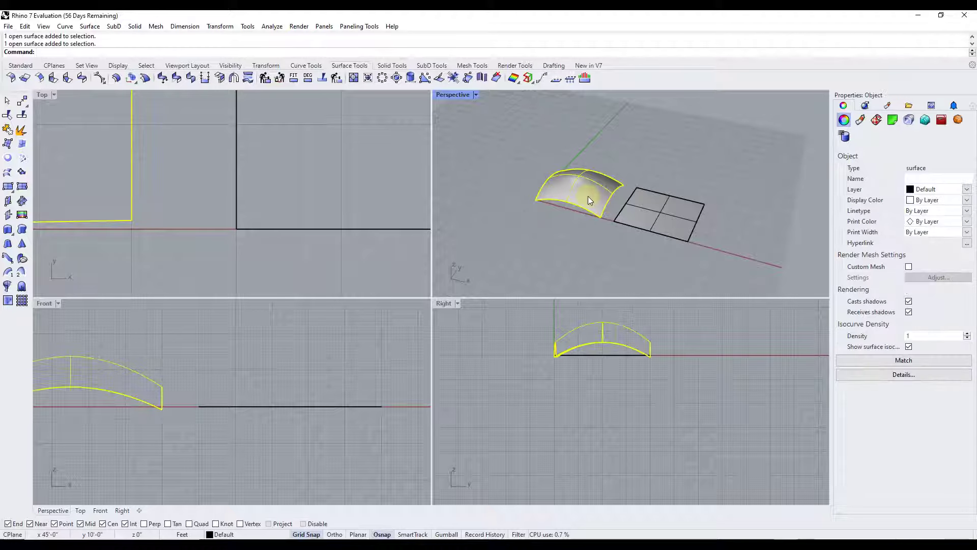
{"action": "left_click", "coordinate": [598, 162]}
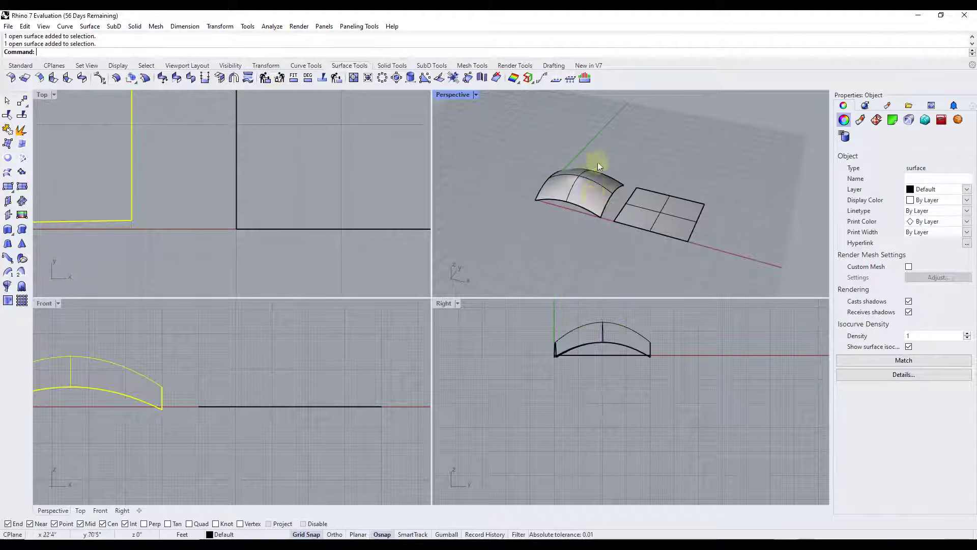
{"action": "scroll", "coordinate": [593, 173], "scroll_direction": "up", "scroll_amount": 5}
{"action": "scroll", "coordinate": [546, 163], "scroll_direction": "down", "scroll_amount": 4}
{"action": "left_click", "coordinate": [683, 228]}
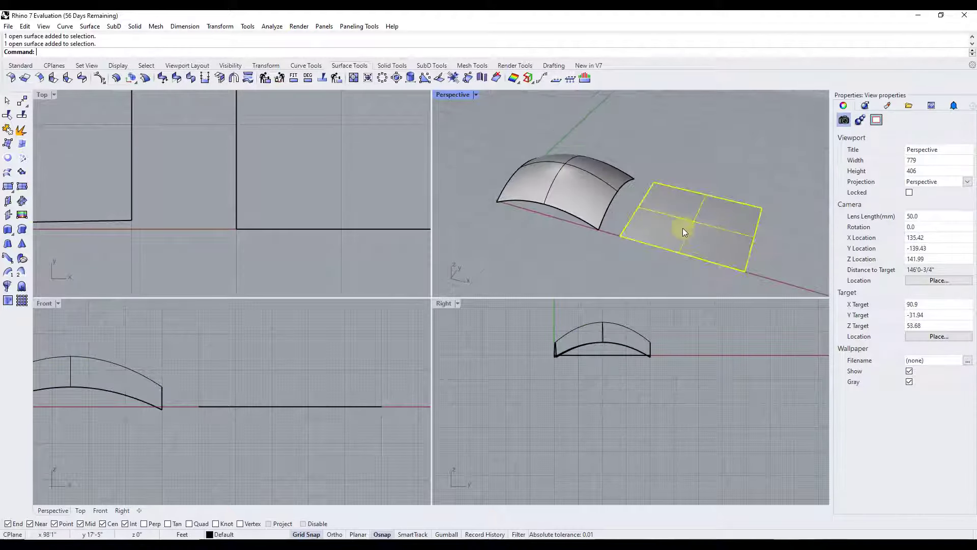
{"action": "scroll", "coordinate": [778, 236], "scroll_direction": "up", "scroll_amount": 2}
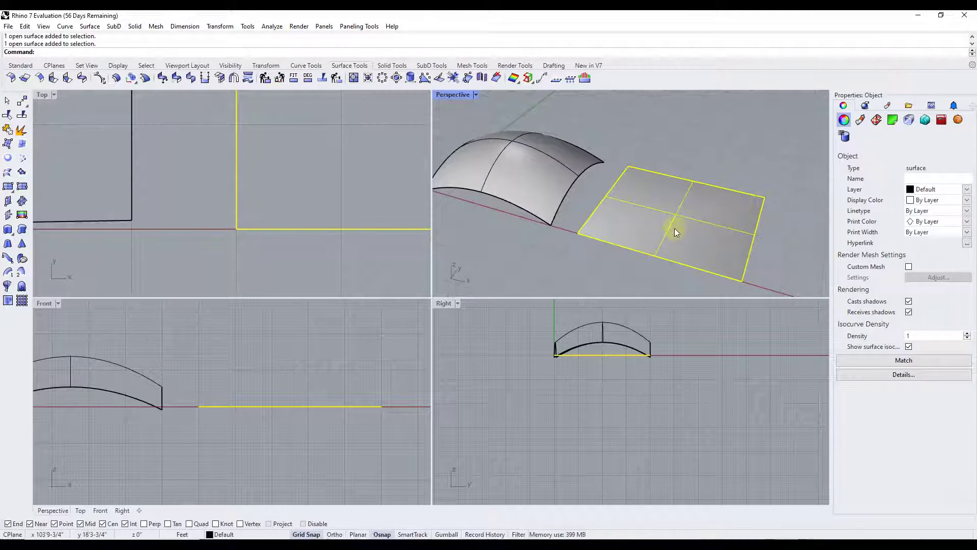
{"action": "right_click_drag", "start_coordinate": [595, 232], "coordinate": [665, 252]}
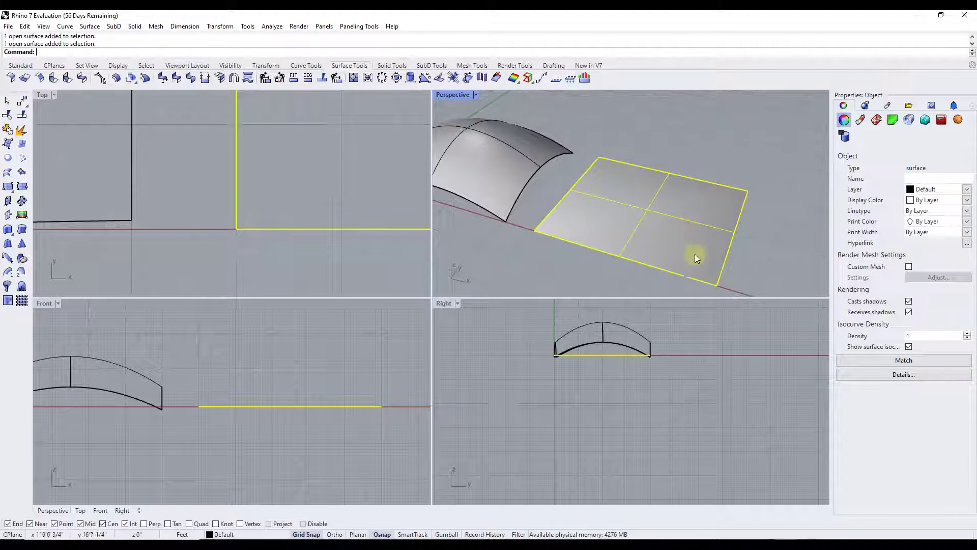
{"action": "scroll", "coordinate": [548, 236], "scroll_direction": "up", "scroll_amount": 5}
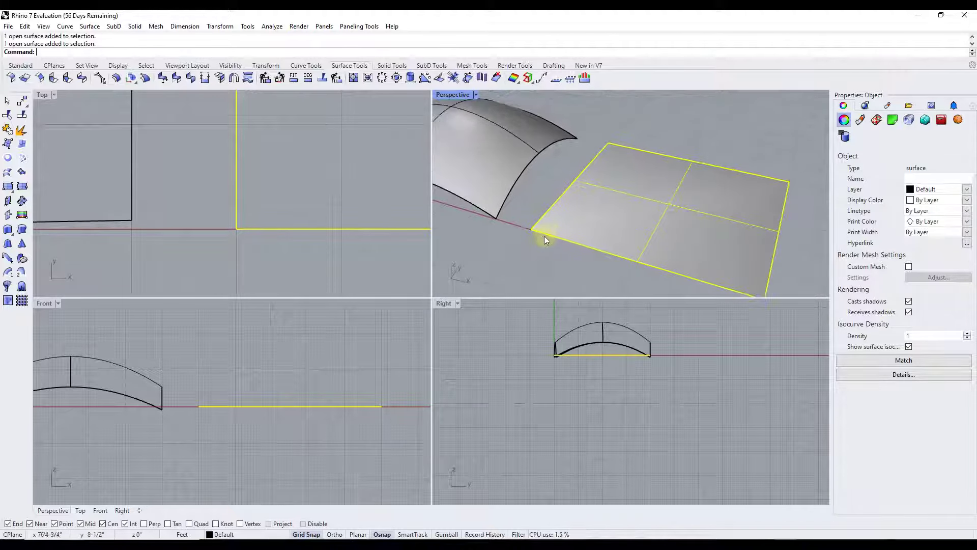
{"action": "scroll", "coordinate": [530, 227], "scroll_direction": "up", "scroll_amount": 1}
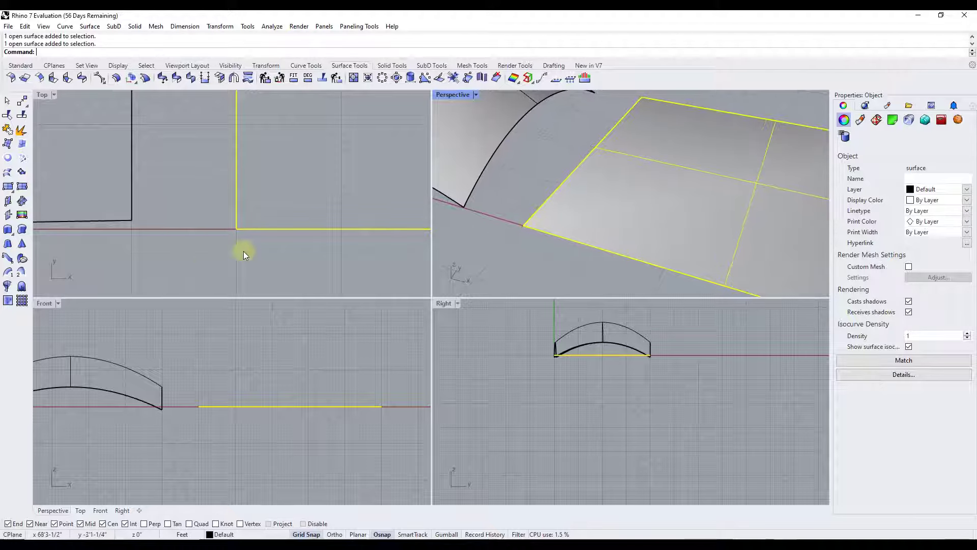
{"action": "scroll", "coordinate": [269, 212], "scroll_direction": "up", "scroll_amount": 6}
Step: Draw a small square in Top view with its first corner at the origin
{"action": "type", "text": "r"}
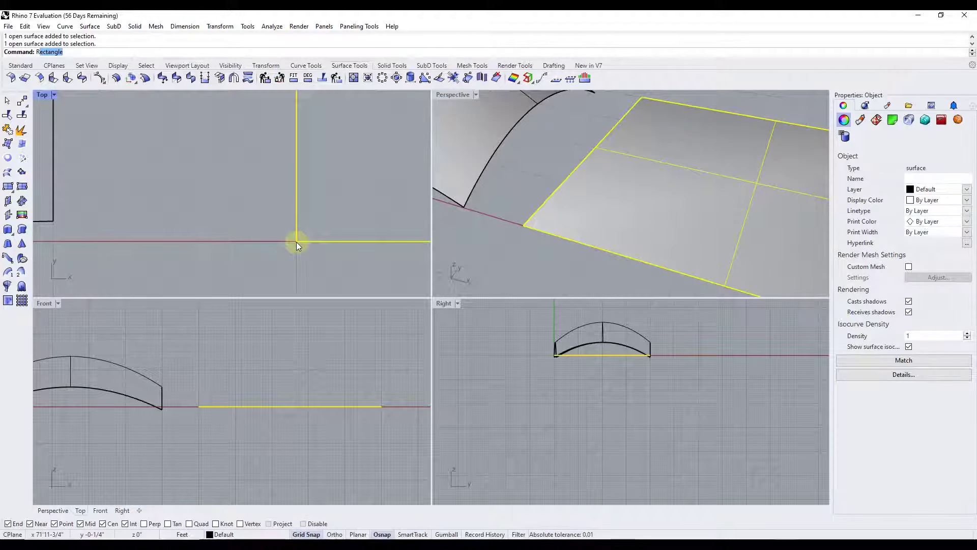
{"action": "key", "text": "Return"}
{"action": "left_click", "coordinate": [296, 241]}
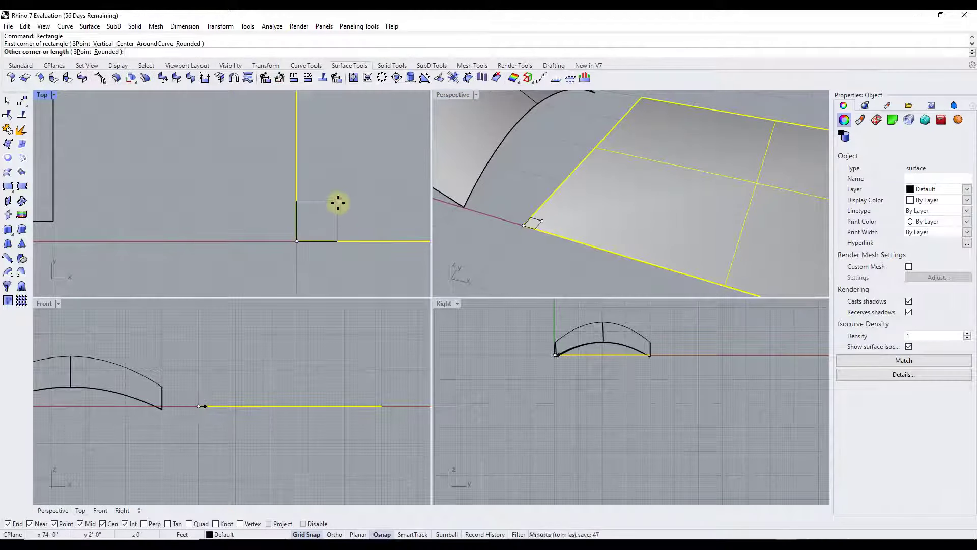
{"action": "left_click", "coordinate": [337, 202]}
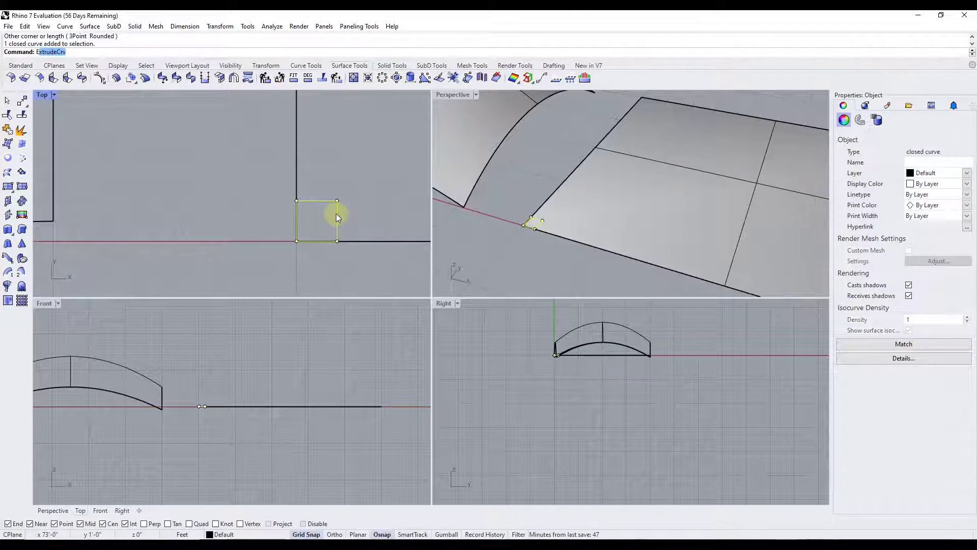
Step: Extrude the square 2' into a solid box and select the box
{"action": "type", "text": "e"}
{"action": "key", "text": "Return"}
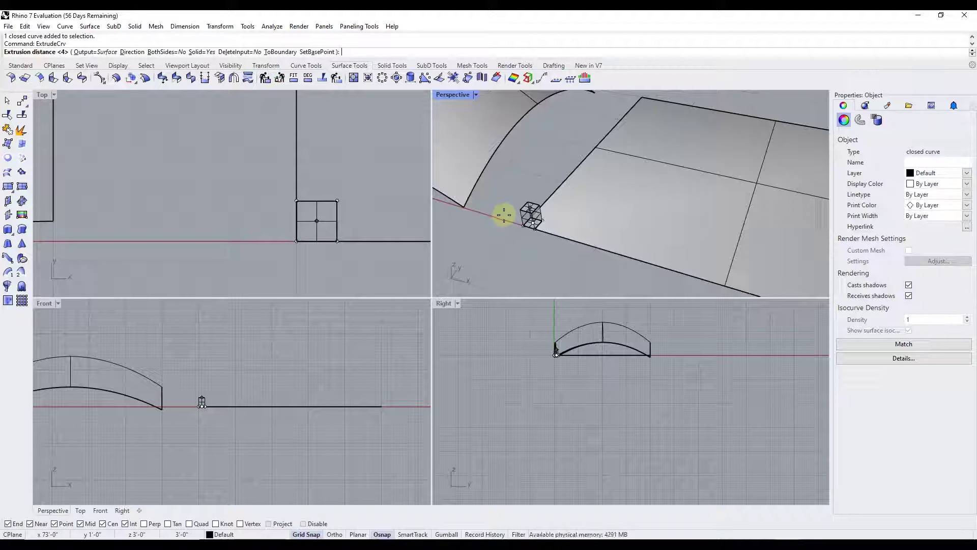
{"action": "type", "text": "2"}
{"action": "key", "text": "Return"}
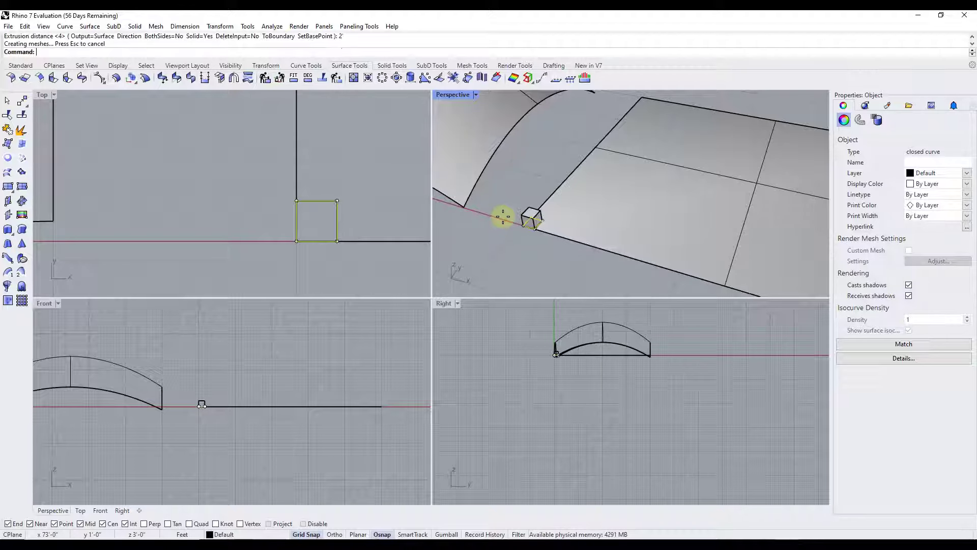
{"action": "scroll", "coordinate": [532, 216], "scroll_direction": "down", "scroll_amount": 2}
{"action": "scroll", "coordinate": [532, 216], "scroll_direction": "down", "scroll_amount": 2}
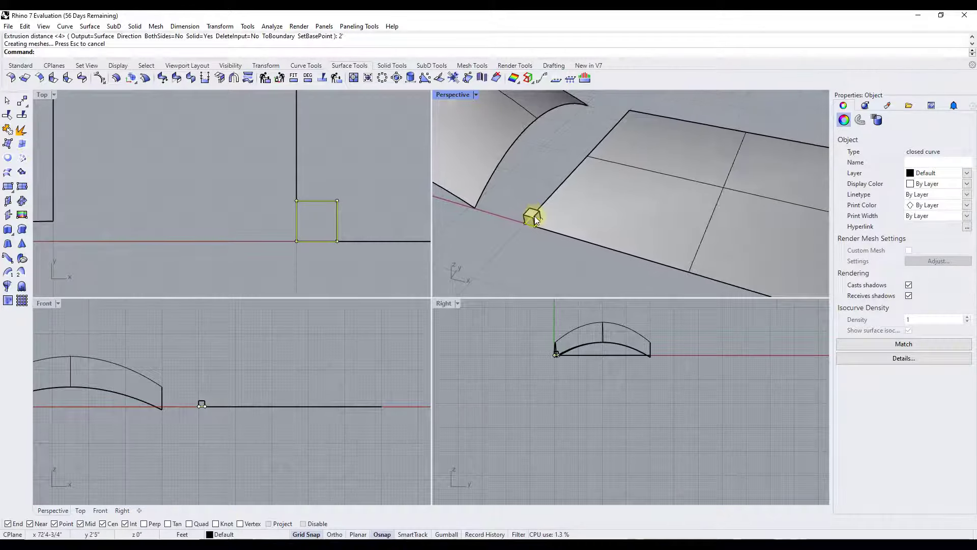
{"action": "left_click", "coordinate": [532, 216]}
{"action": "left_click", "coordinate": [533, 216], "text": "shift"}
{"action": "scroll", "coordinate": [532, 215], "scroll_direction": "down", "scroll_amount": 3}
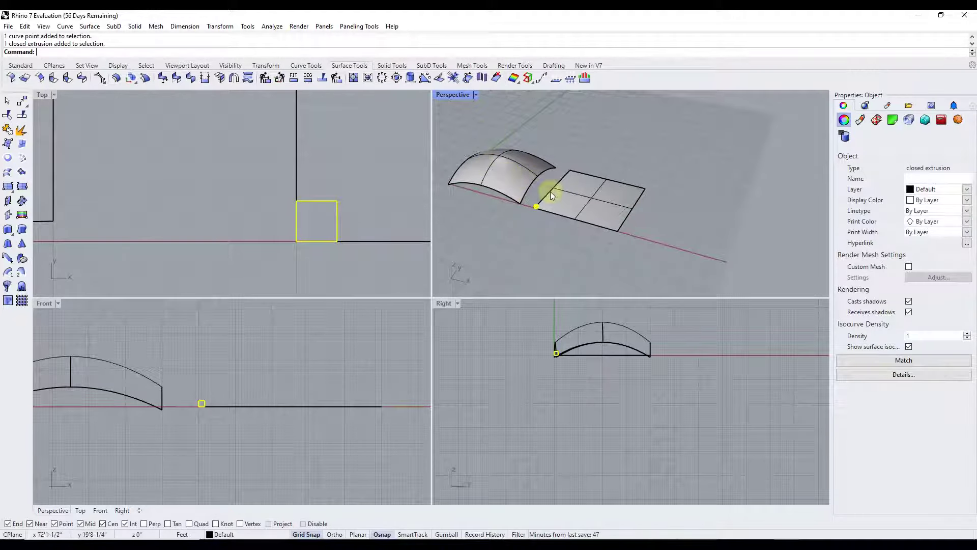
Step: Array the box into a 5 by 5 grid spaced 14 along X and 11 along Y
{"action": "scroll", "coordinate": [558, 196], "scroll_direction": "up", "scroll_amount": 5}
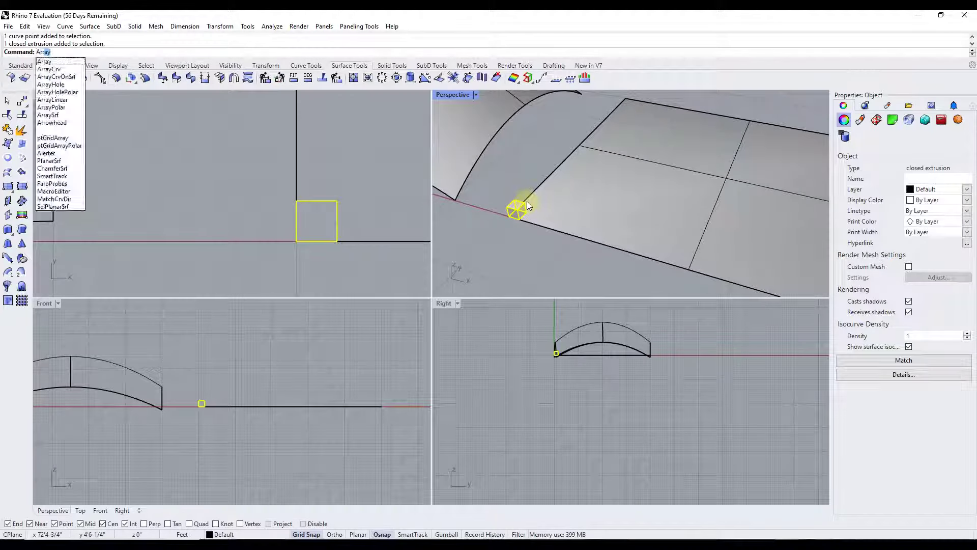
{"action": "key", "text": "Return"}
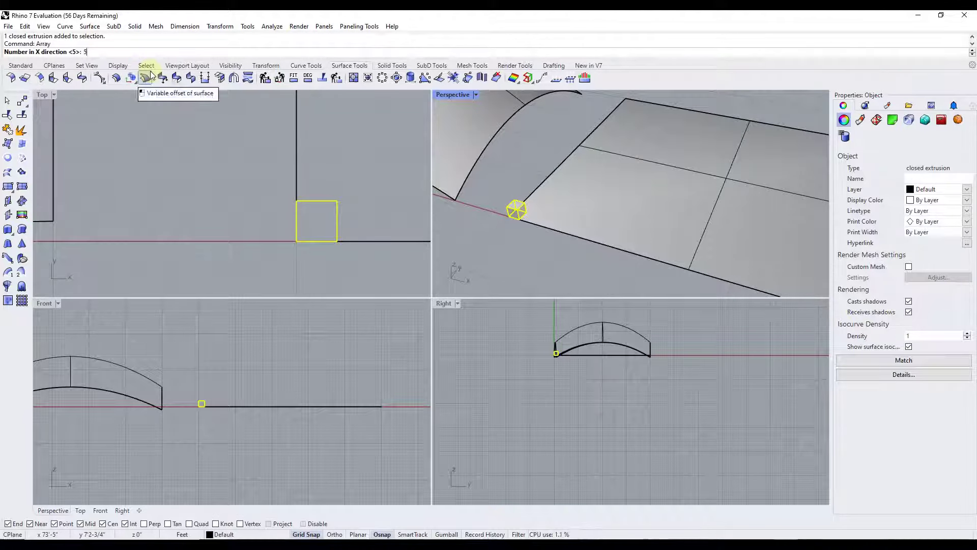
{"action": "key", "text": "Return"}
{"action": "key", "text": "Return"}
{"action": "key", "text": "Return"}
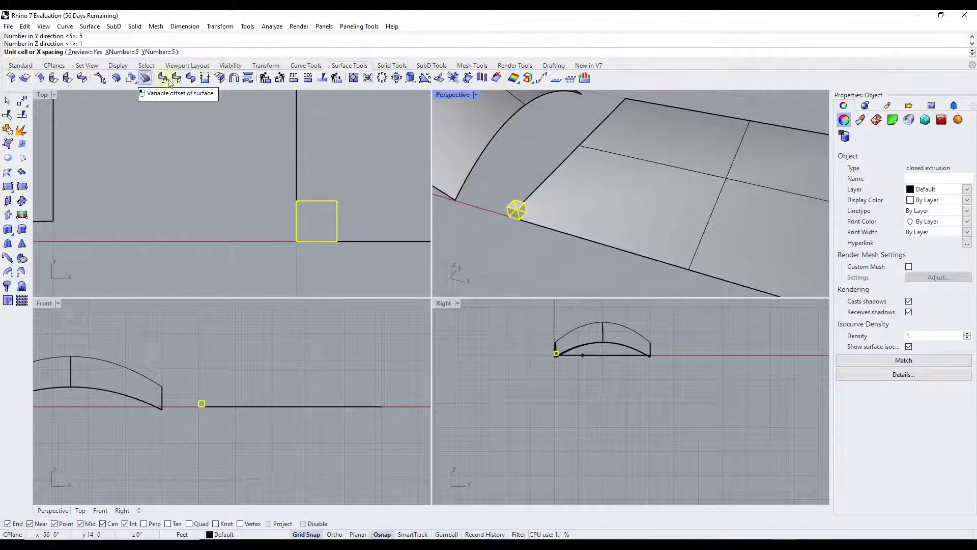
{"action": "left_click", "coordinate": [512, 216]}
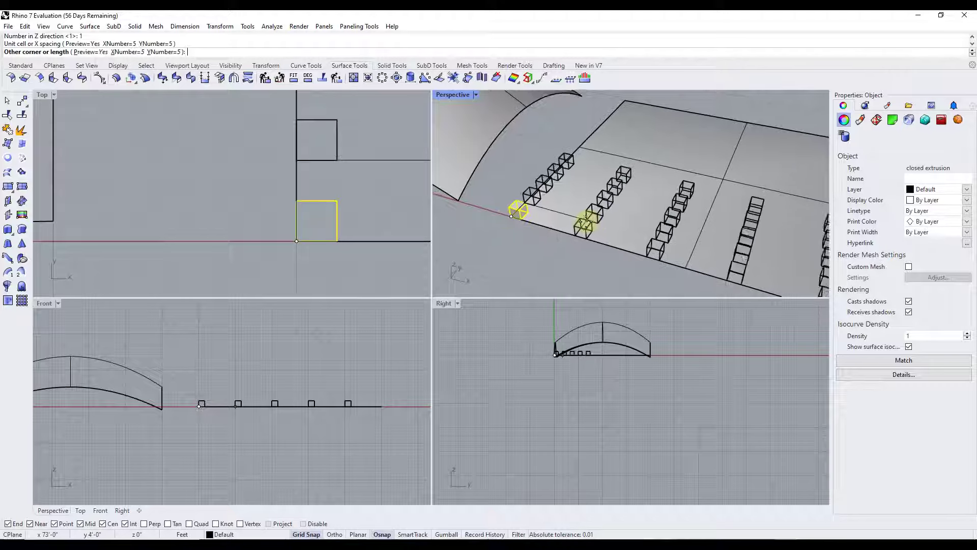
{"action": "scroll", "coordinate": [647, 209], "scroll_direction": "down", "scroll_amount": 2}
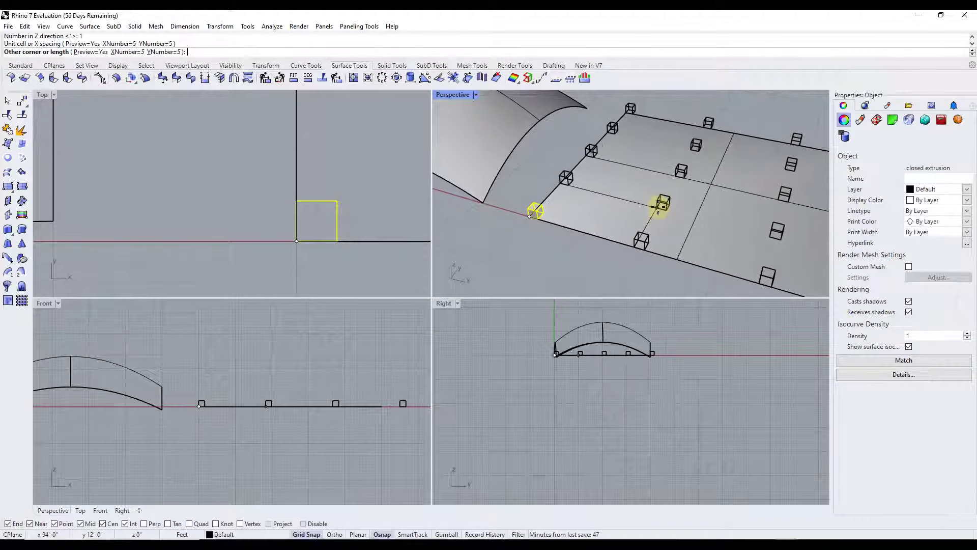
{"action": "scroll", "coordinate": [656, 210], "scroll_direction": "down", "scroll_amount": 3}
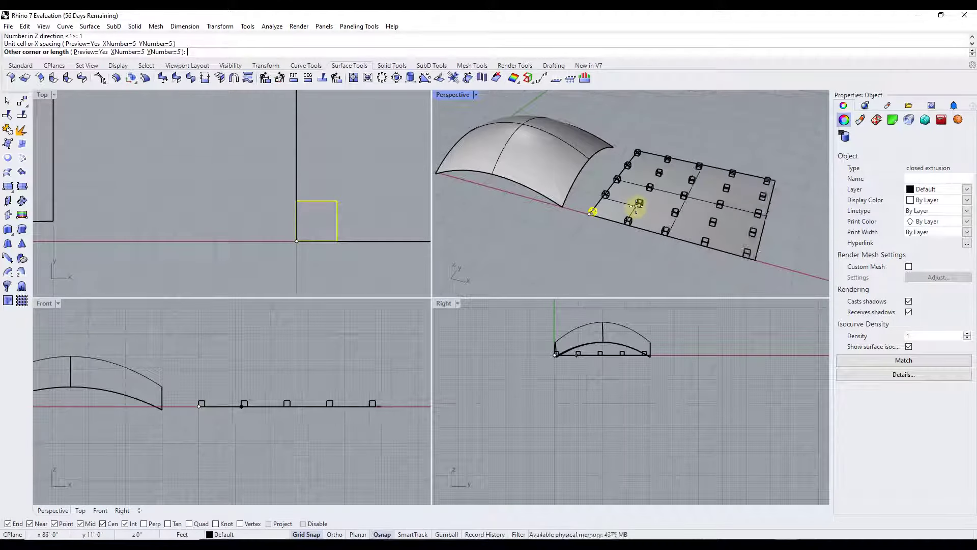
{"action": "left_click", "coordinate": [638, 209]}
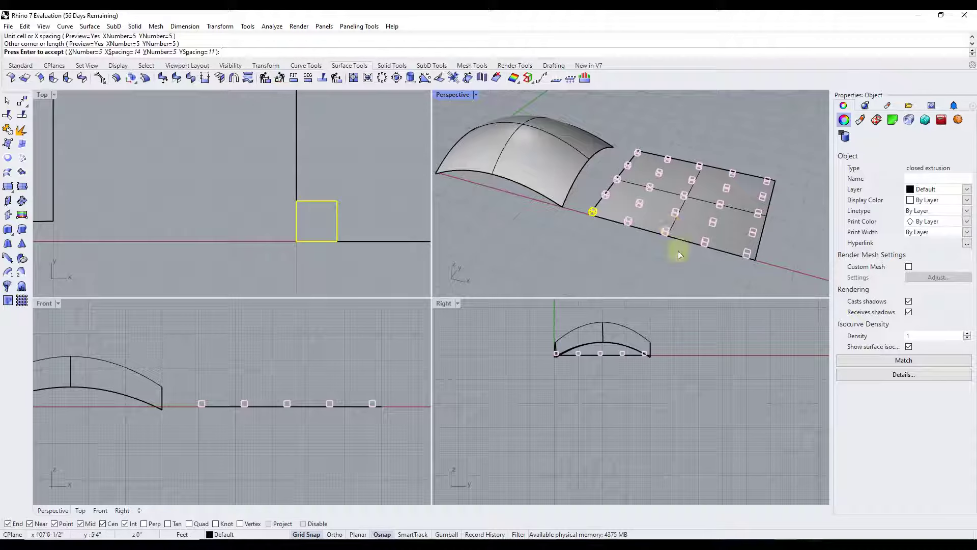
{"action": "key", "text": "Return"}
Step: Select the flat panel under the box grid, then clear the selection
{"action": "scroll", "coordinate": [651, 246], "scroll_direction": "up", "scroll_amount": 5}
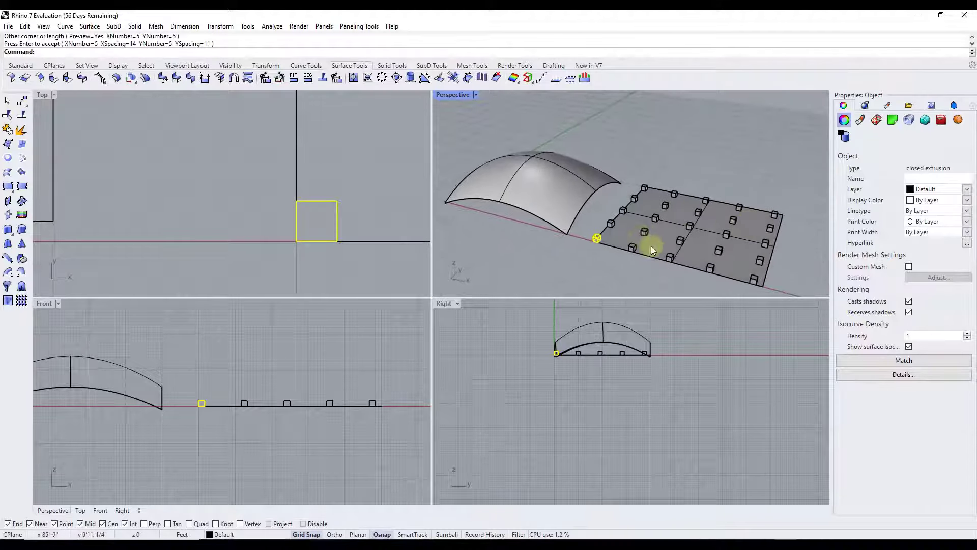
{"action": "scroll", "coordinate": [613, 225], "scroll_direction": "down", "scroll_amount": 3}
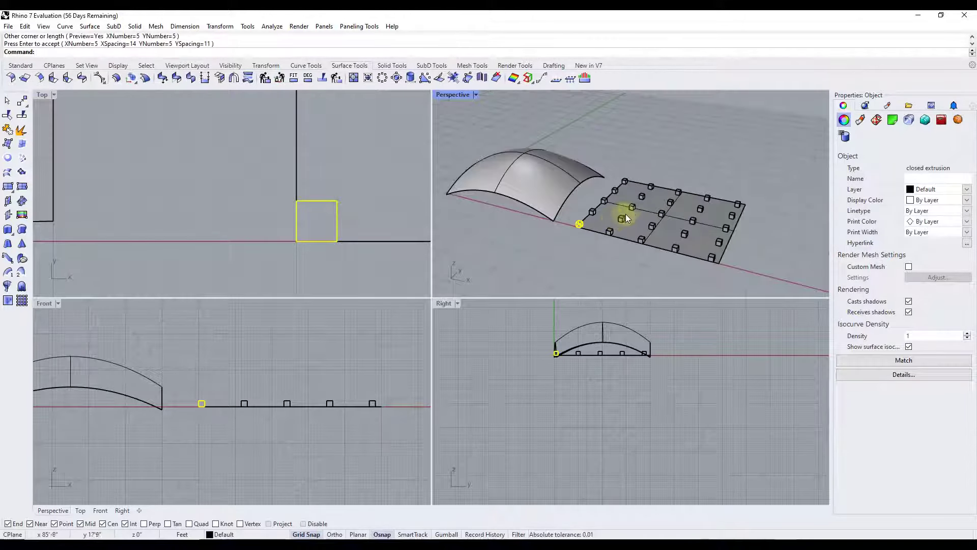
{"action": "scroll", "coordinate": [611, 232], "scroll_direction": "down", "scroll_amount": 2}
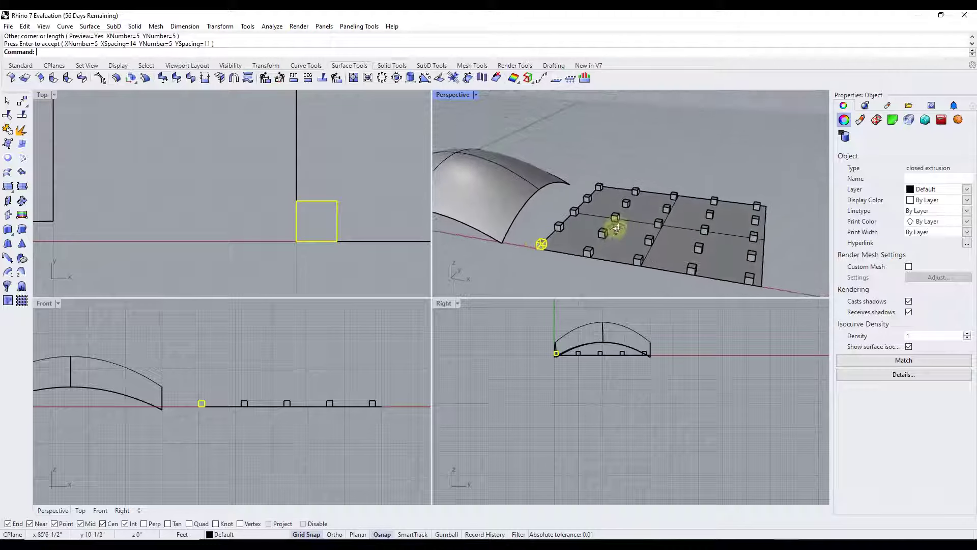
{"action": "scroll", "coordinate": [603, 233], "scroll_direction": "up", "scroll_amount": 3}
{"action": "left_click", "coordinate": [569, 246]}
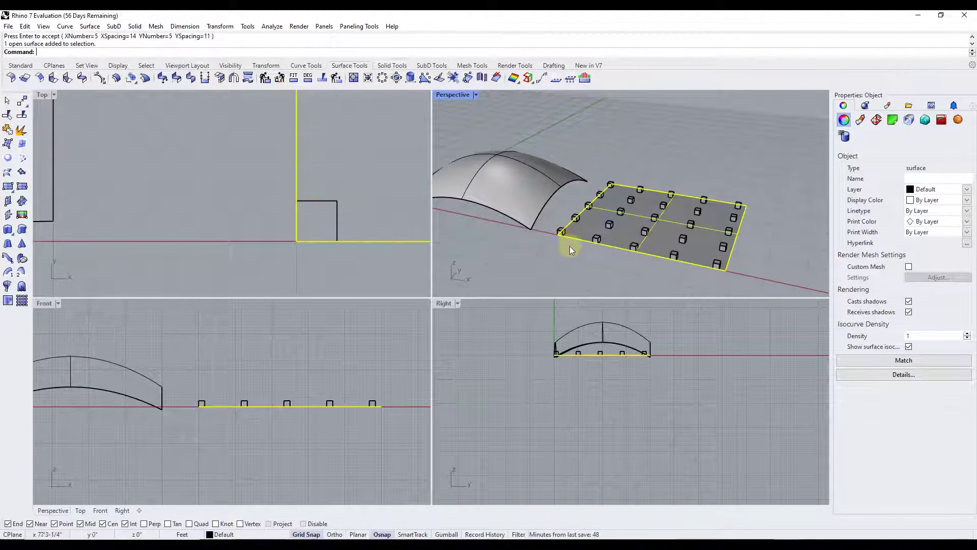
{"action": "left_click", "coordinate": [539, 277]}
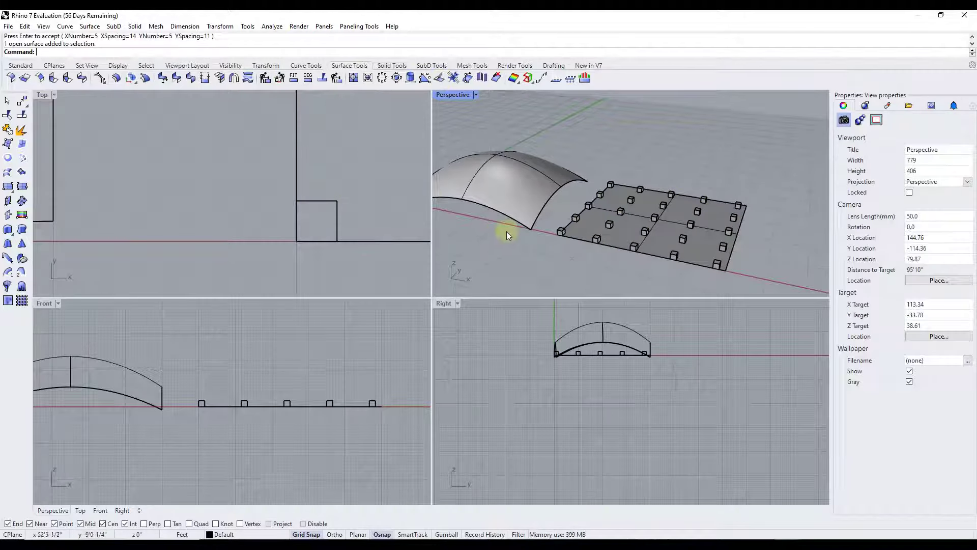
Step: Start FlowAlongSrf from the Transform toolbar and window-select the whole box grid
{"action": "type", "text": "Flow"}
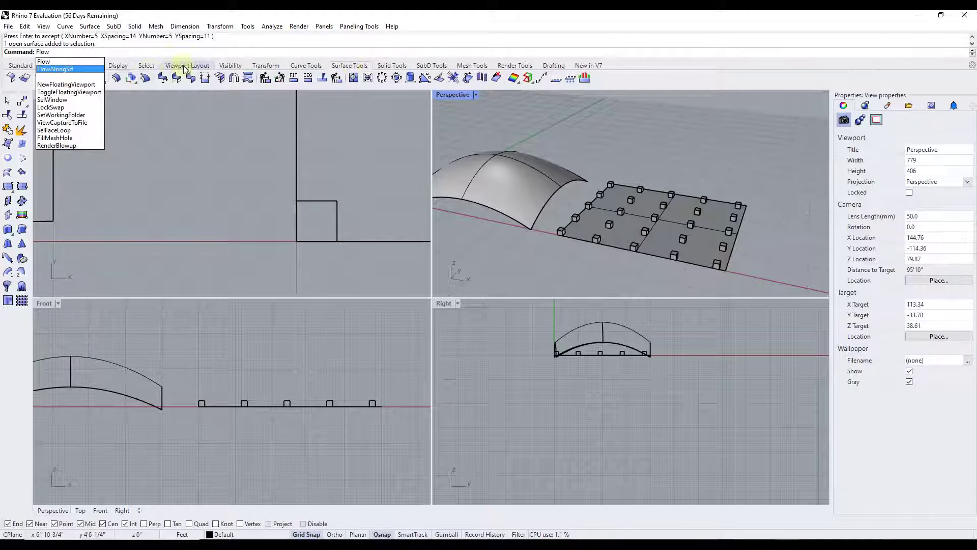
{"action": "left_click", "coordinate": [266, 65]}
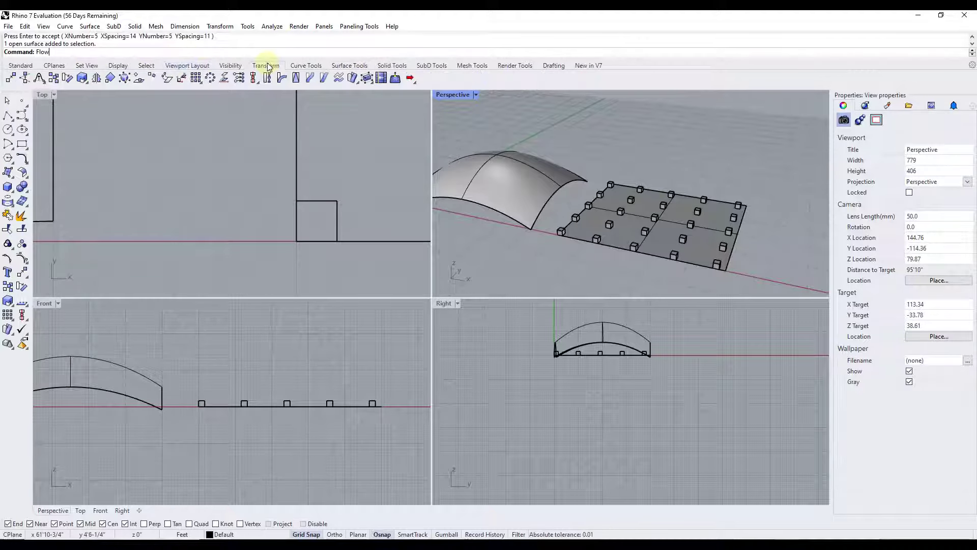
{"action": "left_click", "coordinate": [352, 78]}
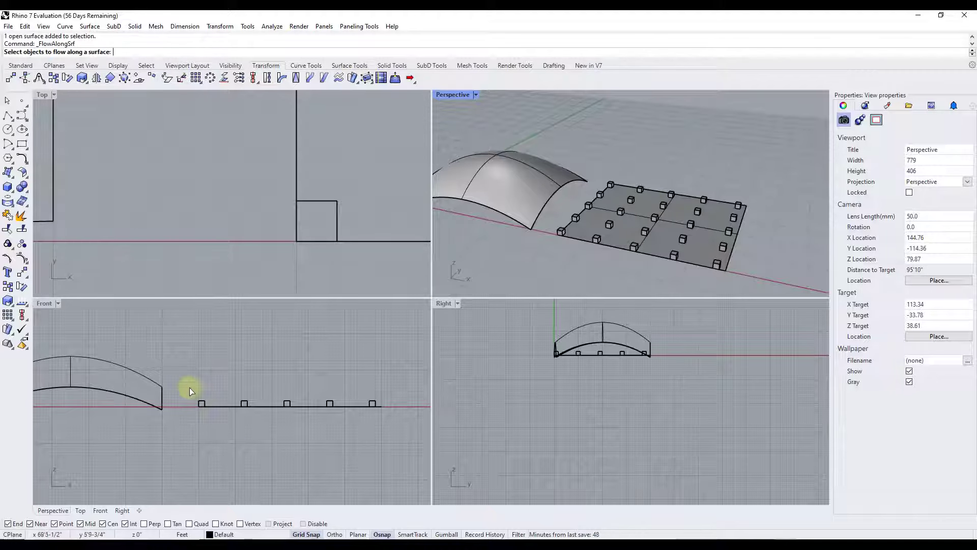
{"action": "left_click_drag", "start_coordinate": [189, 387], "coordinate": [362, 379]}
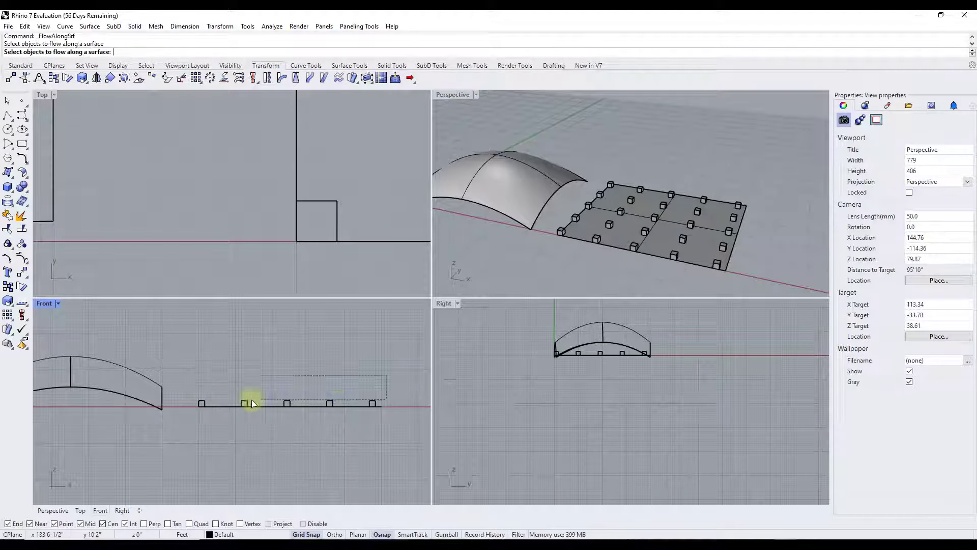
{"action": "left_click_drag", "start_coordinate": [251, 400], "coordinate": [182, 406]}
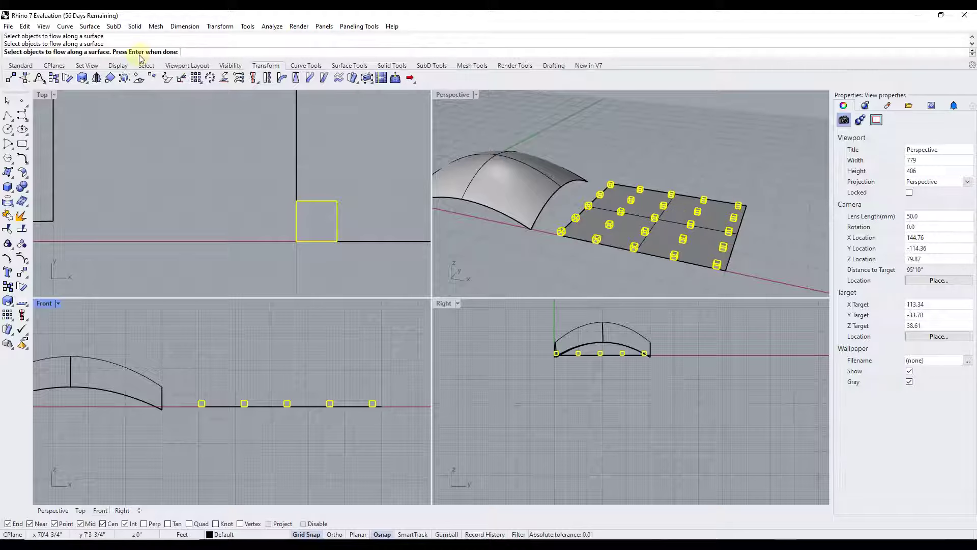
{"action": "key", "text": "Return"}
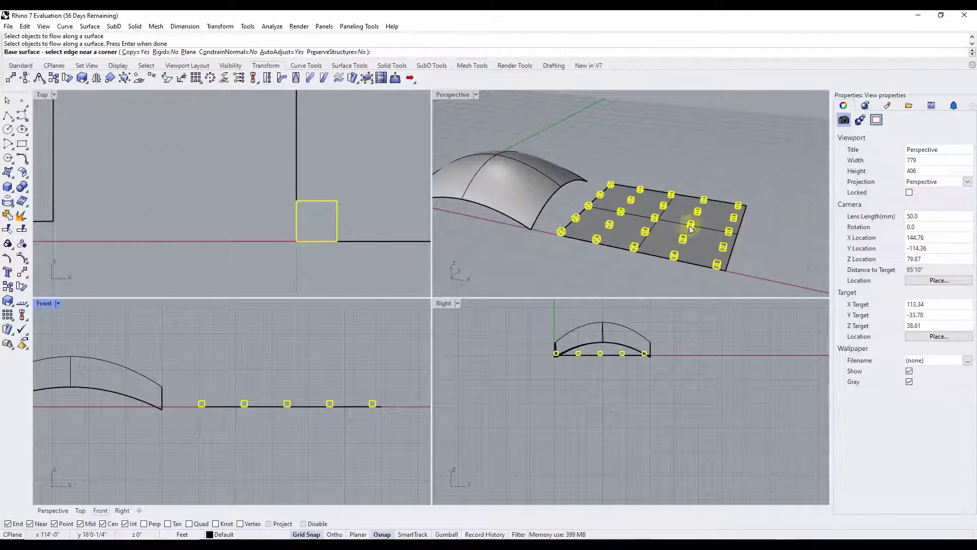
Step: Pick the flat panel's corner edge as base and the arch's matching edge as target
{"action": "scroll", "coordinate": [687, 230], "scroll_direction": "up", "scroll_amount": 2}
{"action": "scroll", "coordinate": [636, 226], "scroll_direction": "down", "scroll_amount": 1}
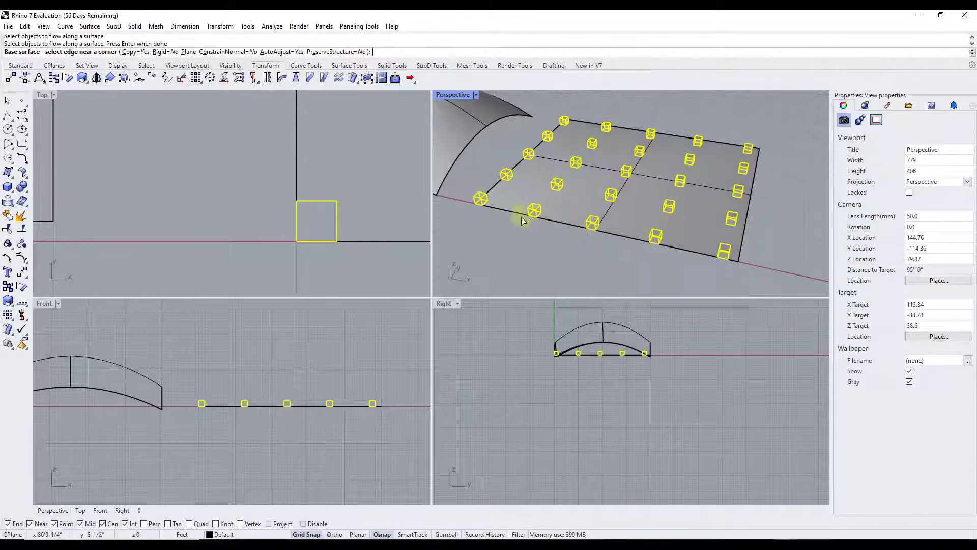
{"action": "scroll", "coordinate": [517, 216], "scroll_direction": "down", "scroll_amount": 1}
{"action": "scroll", "coordinate": [517, 216], "scroll_direction": "up", "scroll_amount": 3}
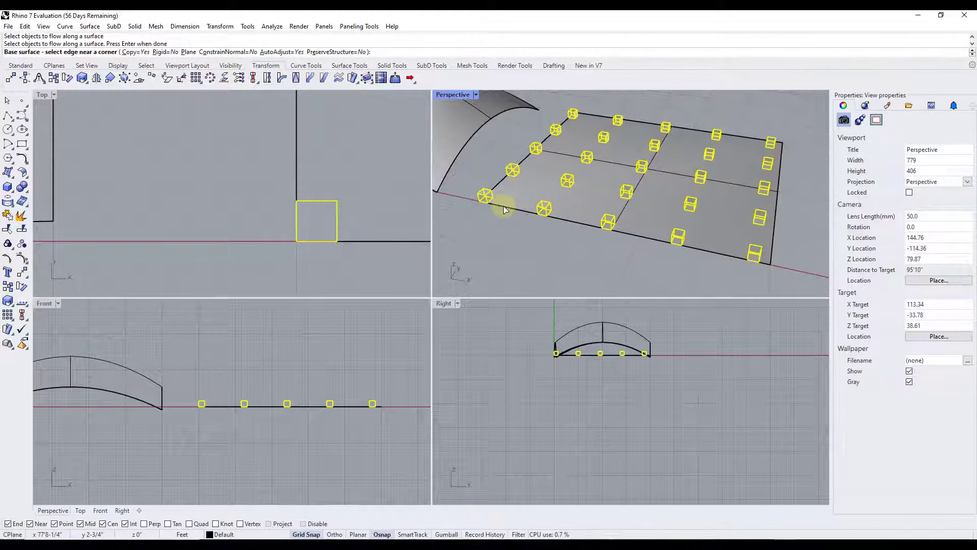
{"action": "left_click", "coordinate": [504, 208]}
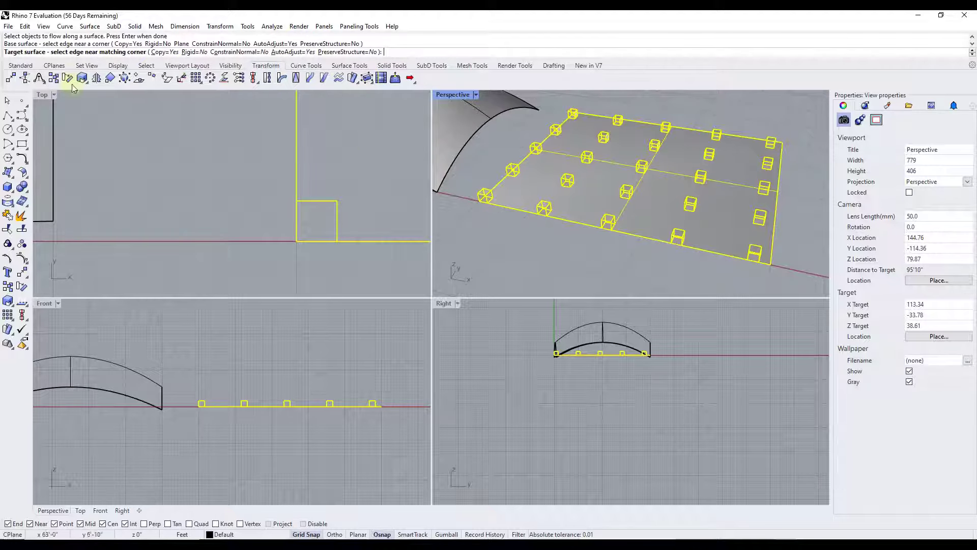
{"action": "scroll", "coordinate": [725, 181], "scroll_direction": "down", "scroll_amount": 5}
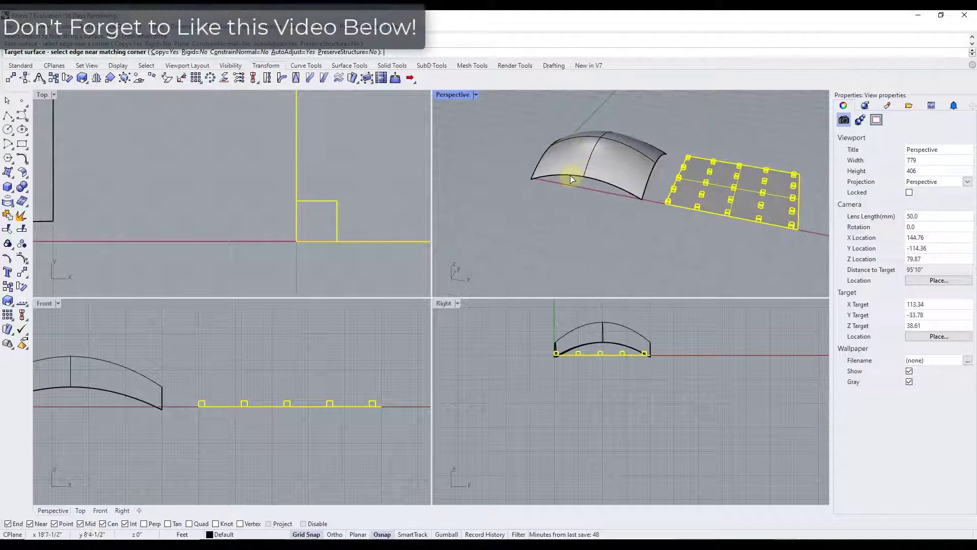
{"action": "left_click", "coordinate": [570, 179]}
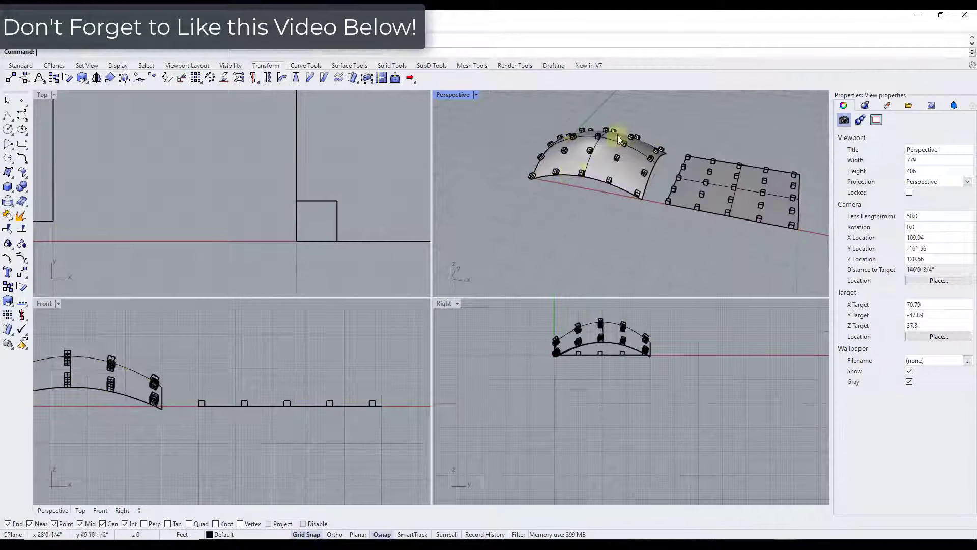
{"action": "scroll", "coordinate": [591, 158], "scroll_direction": "up", "scroll_amount": 5}
{"action": "scroll", "coordinate": [608, 172], "scroll_direction": "up", "scroll_amount": 5}
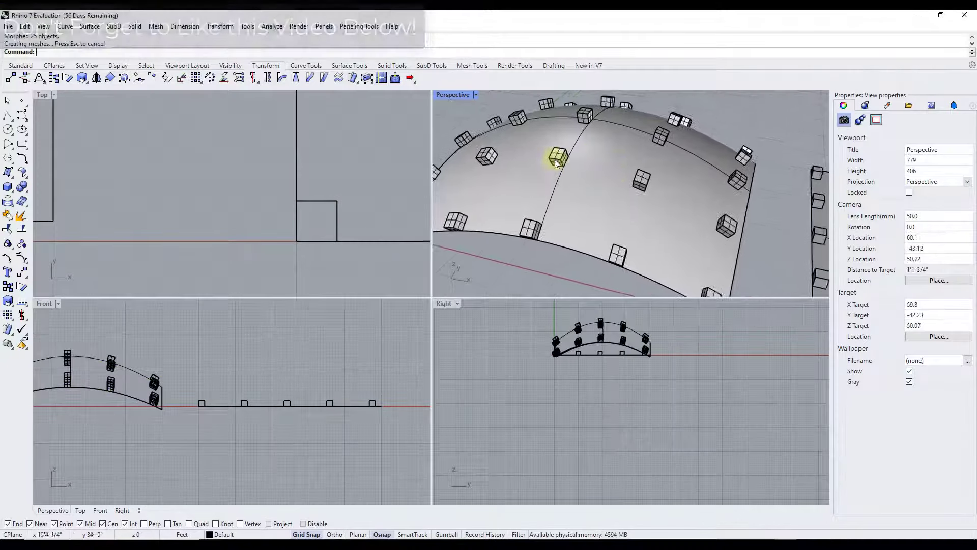
{"action": "right_click_drag", "start_coordinate": [597, 202], "coordinate": [579, 185], "text": "shift"}
{"action": "scroll", "coordinate": [579, 186], "scroll_direction": "up", "scroll_amount": 1}
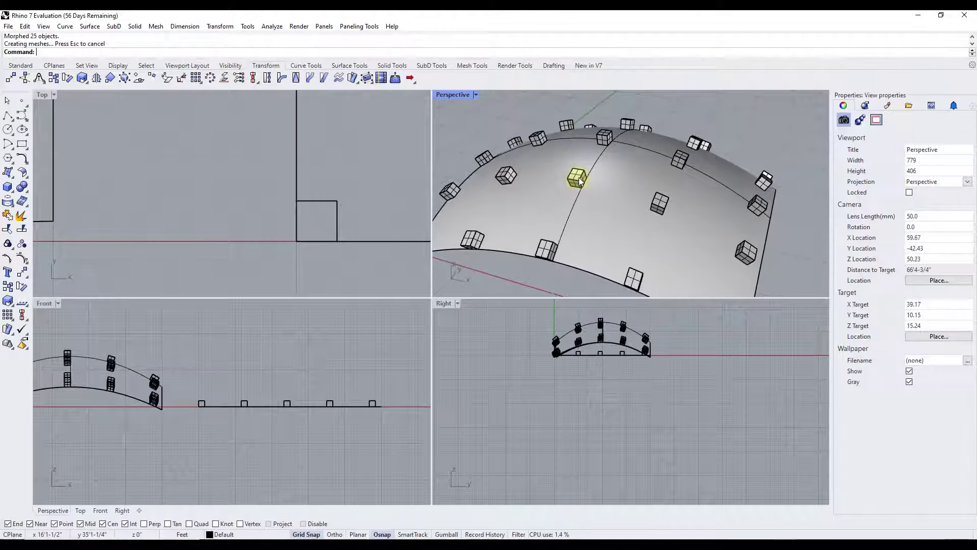
{"action": "scroll", "coordinate": [578, 184], "scroll_direction": "up", "scroll_amount": 4}
{"action": "scroll", "coordinate": [579, 183], "scroll_direction": "down", "scroll_amount": 4}
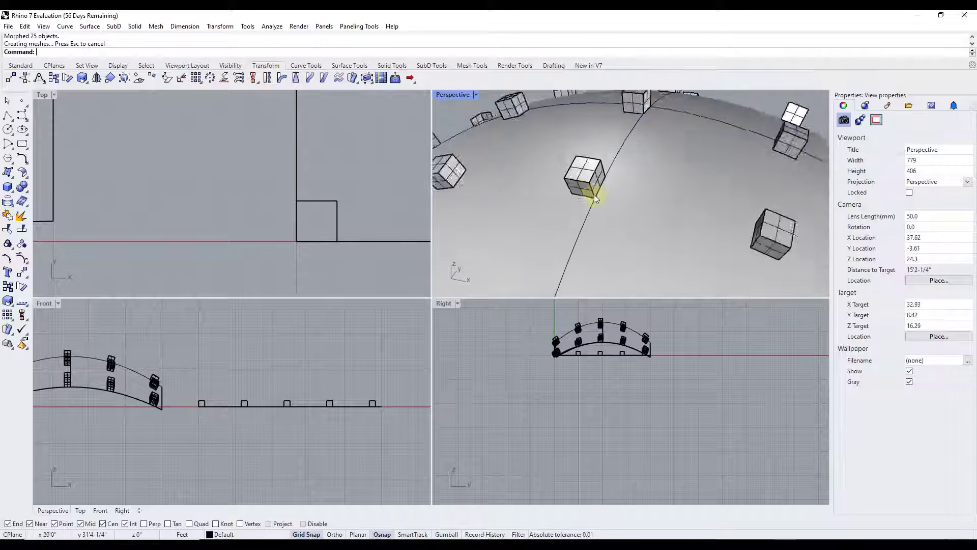
{"action": "right_click_drag", "start_coordinate": [596, 207], "coordinate": [655, 261]}
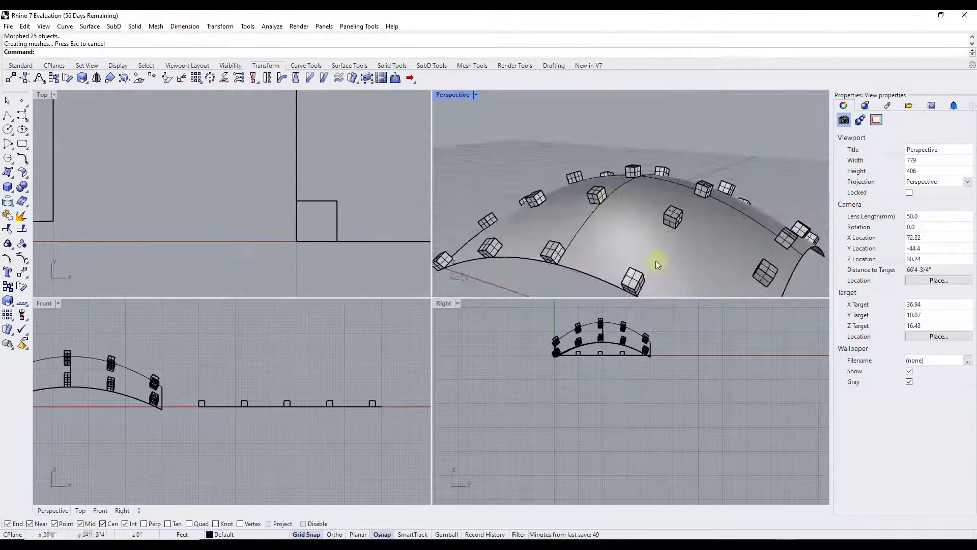
{"action": "scroll", "coordinate": [617, 227], "scroll_direction": "down", "scroll_amount": 5}
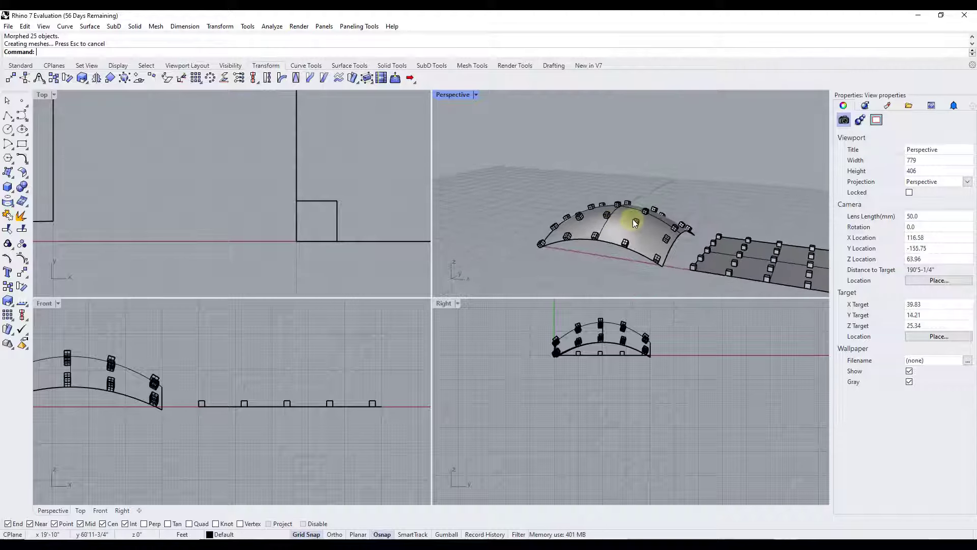
{"action": "left_click", "coordinate": [636, 222]}
{"action": "right_click_drag", "start_coordinate": [636, 222], "coordinate": [677, 224]}
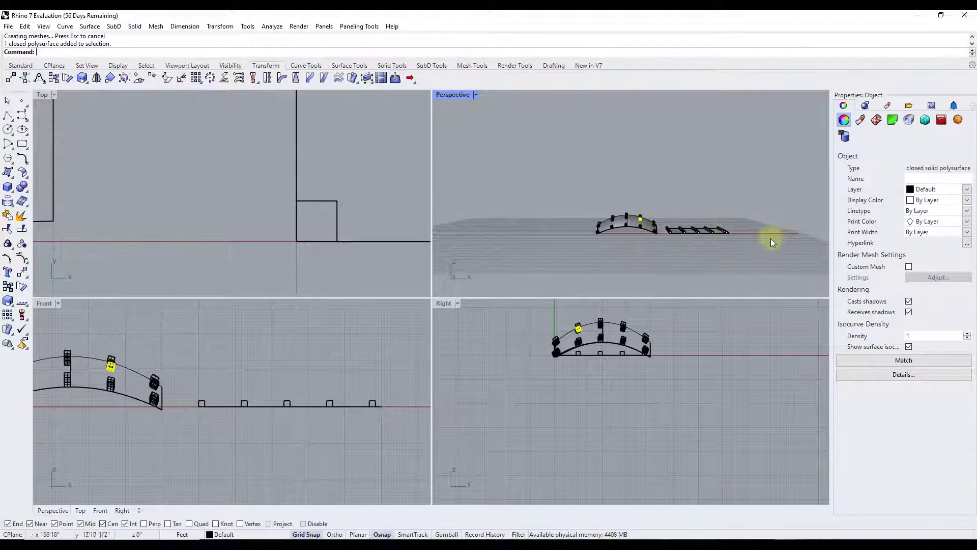
Step: Select all 25 boxes in the flat grid and group them
{"action": "scroll", "coordinate": [771, 238], "scroll_direction": "up", "scroll_amount": 2}
{"action": "key", "text": "ctrl+z"}
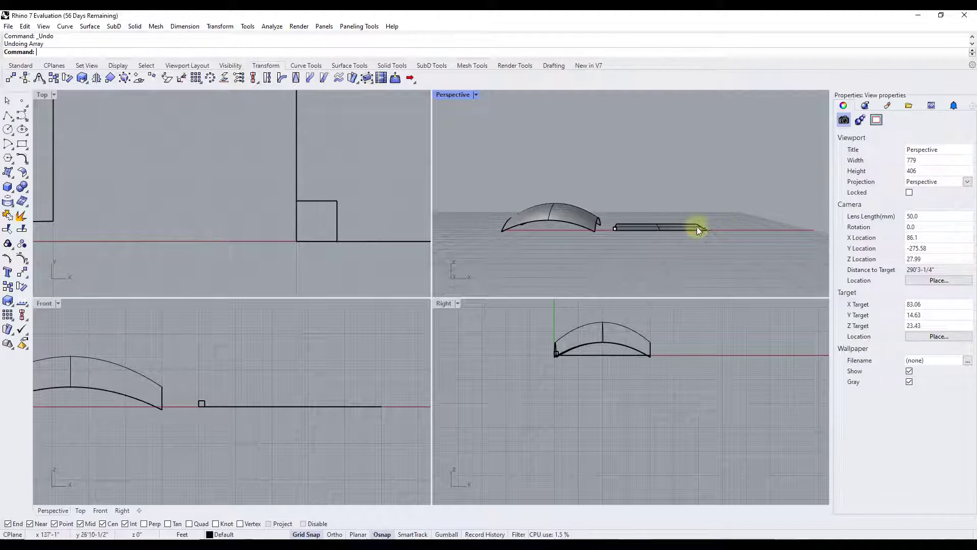
{"action": "key", "text": "ctrl+y"}
{"action": "scroll", "coordinate": [706, 228], "scroll_direction": "up", "scroll_amount": 4}
{"action": "scroll", "coordinate": [663, 234], "scroll_direction": "down", "scroll_amount": 4}
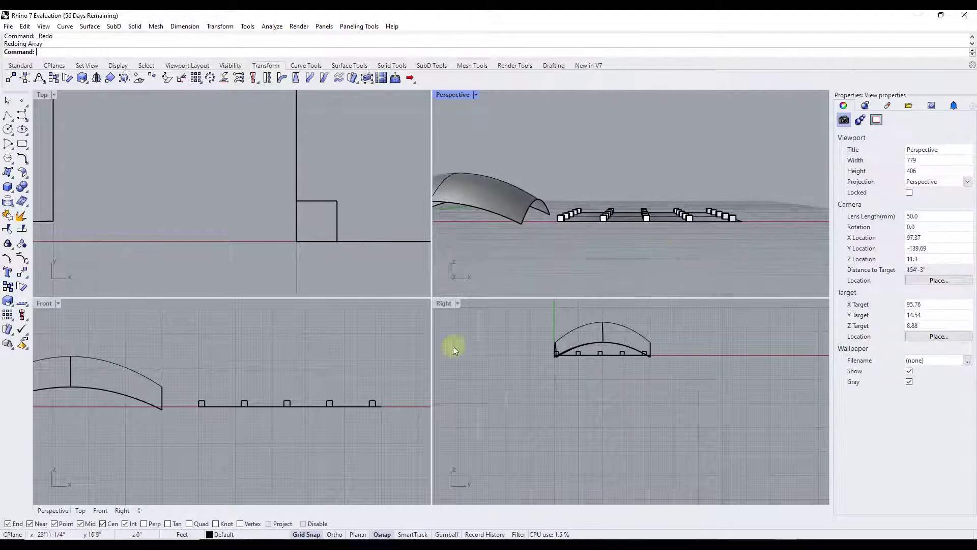
{"action": "left_click_drag", "start_coordinate": [375, 392], "coordinate": [188, 404]}
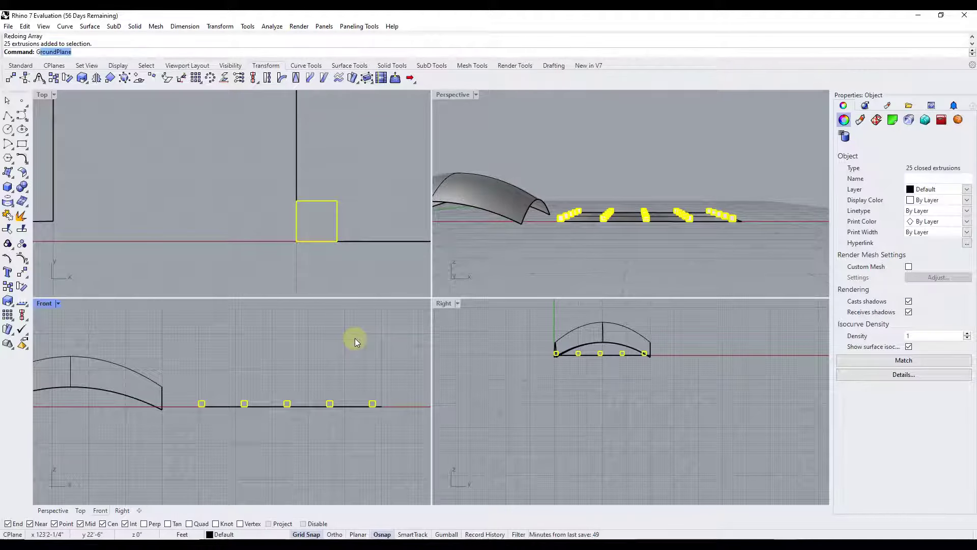
{"action": "type", "text": "roup"}
{"action": "key", "text": "Return"}
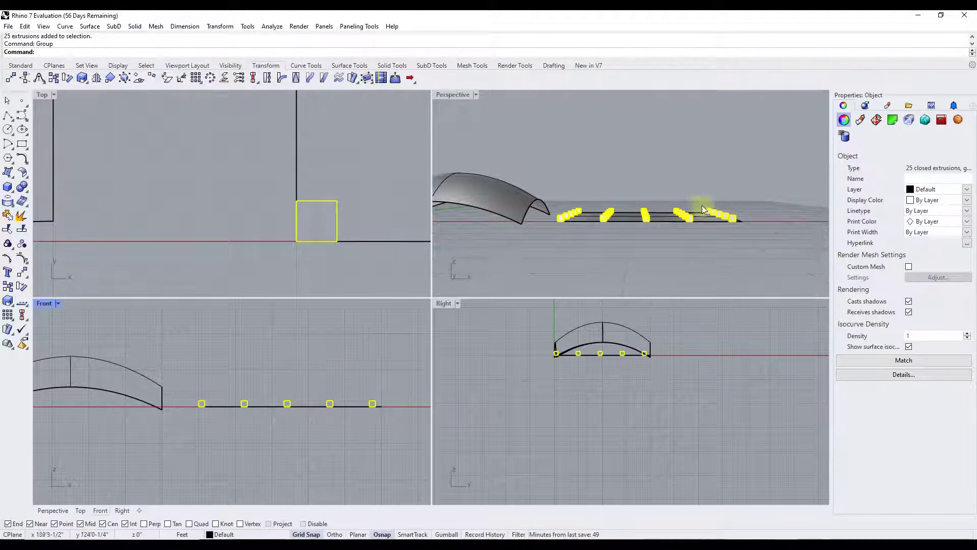
Step: Flow the grouped cubes rigidly from the slab edge onto the matching arch edge, then select the results
{"action": "right_click_drag", "start_coordinate": [646, 245], "coordinate": [627, 254]}
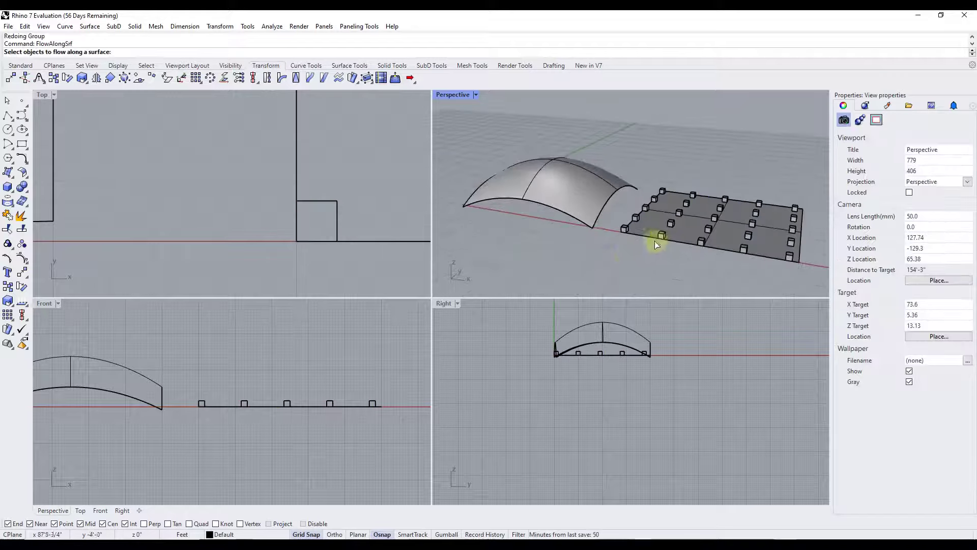
{"action": "scroll", "coordinate": [676, 233], "scroll_direction": "up", "scroll_amount": 3}
{"action": "left_click", "coordinate": [598, 226]}
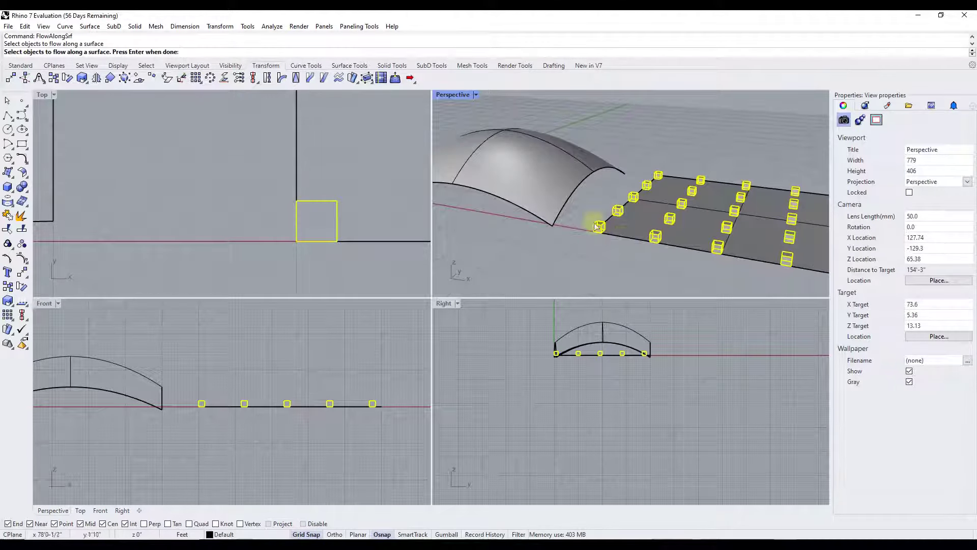
{"action": "key", "text": "Return"}
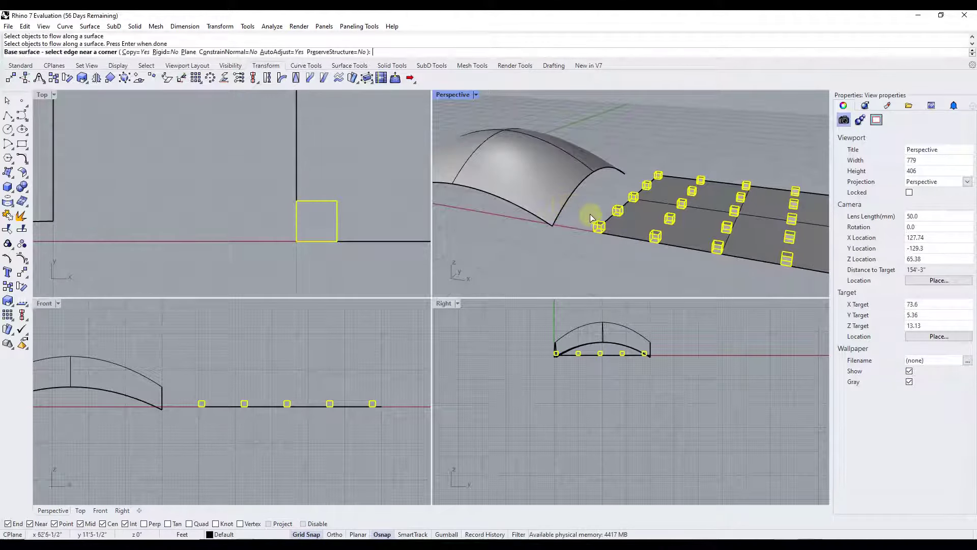
{"action": "left_click", "coordinate": [617, 238]}
{"action": "scroll", "coordinate": [530, 185], "scroll_direction": "down", "scroll_amount": 3}
{"action": "scroll", "coordinate": [594, 206], "scroll_direction": "up", "scroll_amount": 3}
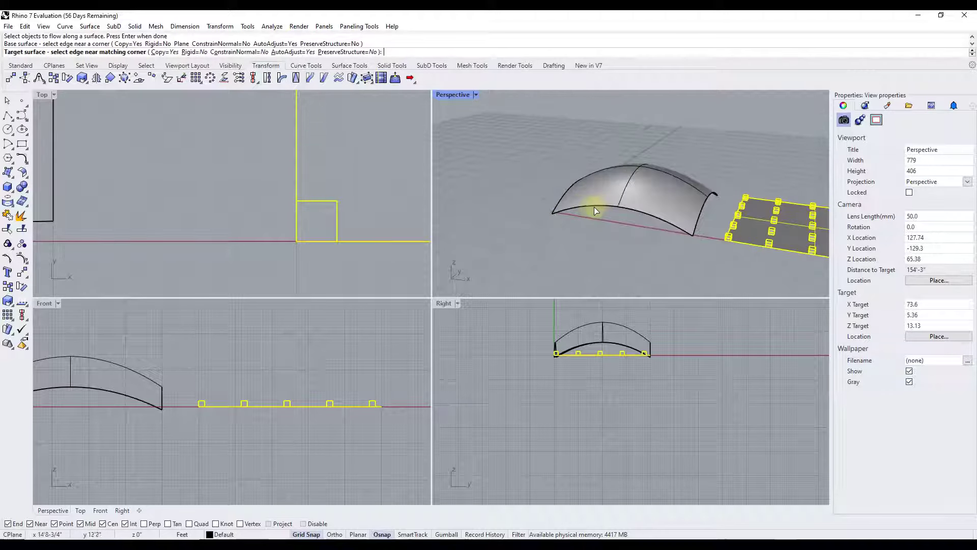
{"action": "left_click", "coordinate": [574, 207]}
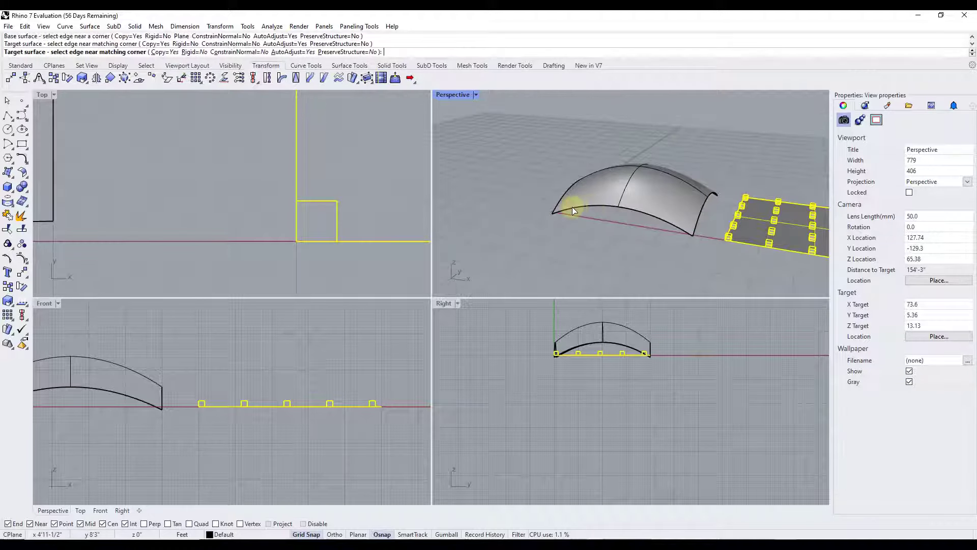
{"action": "scroll", "coordinate": [634, 196], "scroll_direction": "up", "scroll_amount": 5}
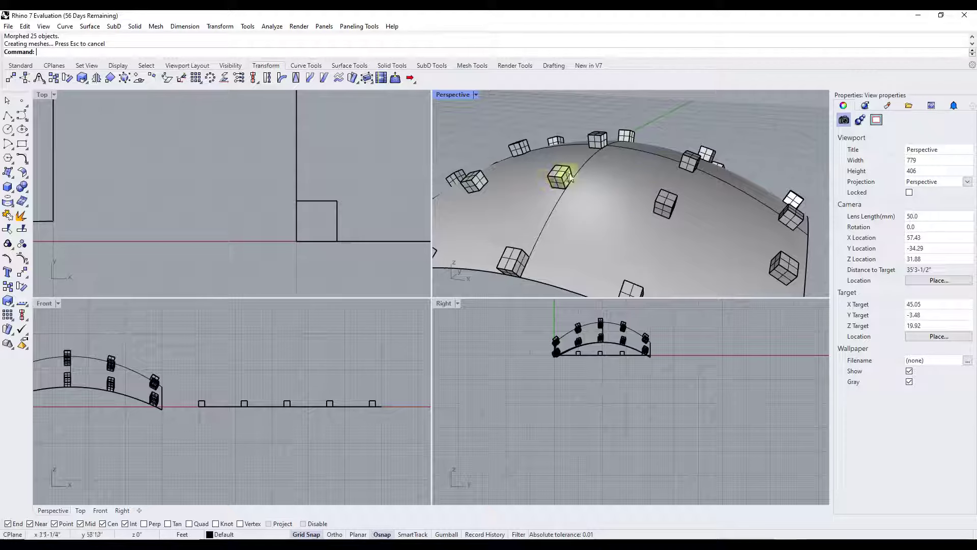
{"action": "key", "text": "ctrl+l"}
{"action": "scroll", "coordinate": [591, 209], "scroll_direction": "down", "scroll_amount": 5}
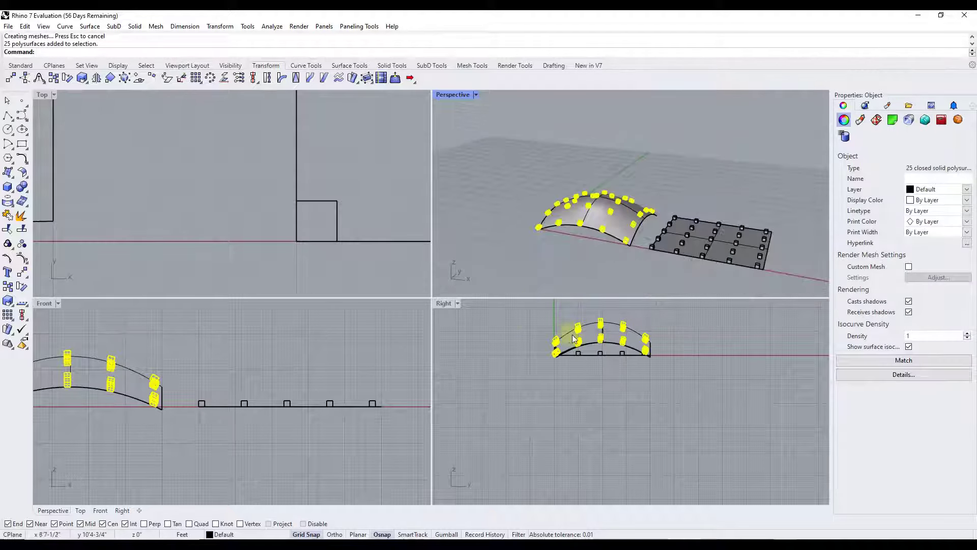
Step: Drag the 25 flowed solids off the arch and the flat cube grid off the slab
{"action": "scroll", "coordinate": [591, 334], "scroll_direction": "down", "scroll_amount": 3}
{"action": "left_click_drag", "start_coordinate": [598, 331], "coordinate": [687, 330]}
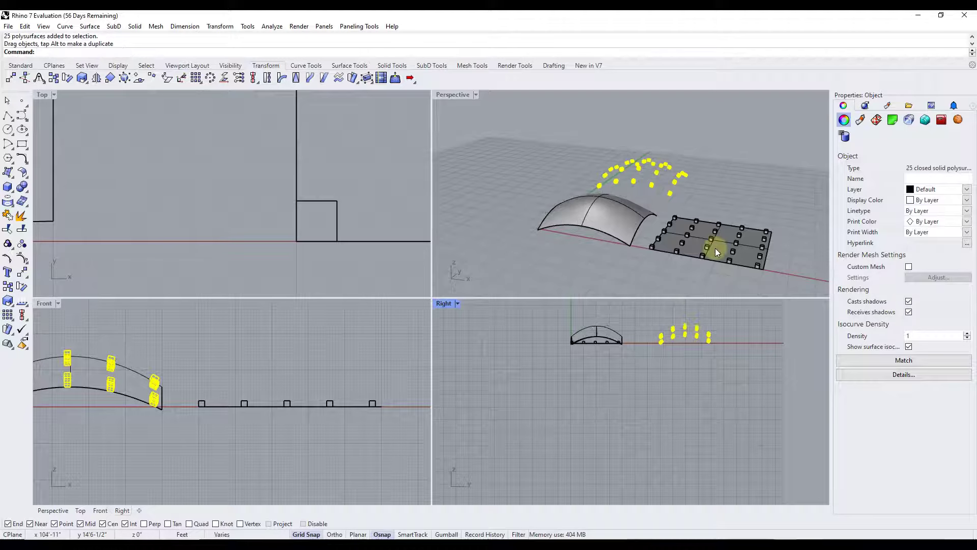
{"action": "left_click", "coordinate": [709, 248]}
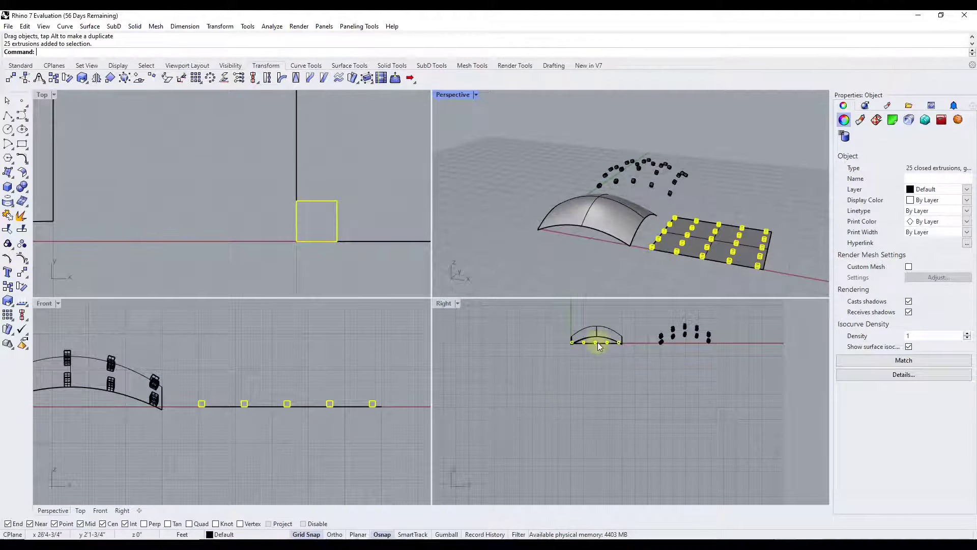
{"action": "left_click_drag", "start_coordinate": [596, 346], "coordinate": [744, 344]}
{"action": "scroll", "coordinate": [714, 266], "scroll_direction": "up", "scroll_amount": 5}
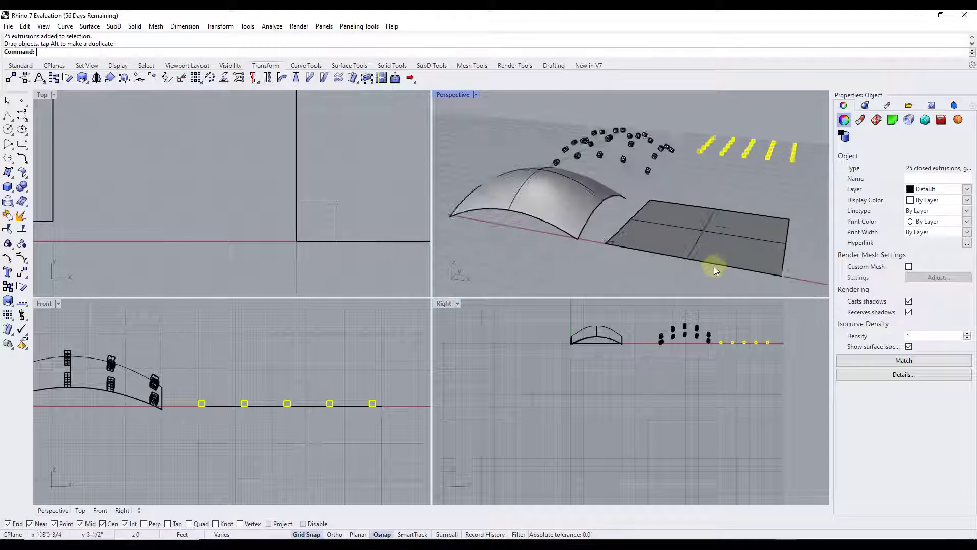
{"action": "left_click", "coordinate": [520, 228]}
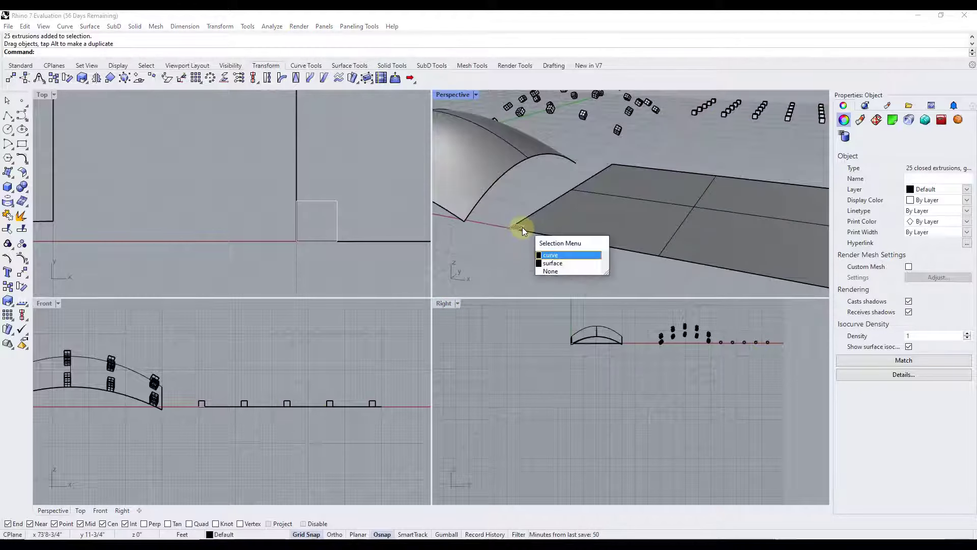
Step: Delete the leftover square outline near the slab corner
{"action": "key", "text": "Return"}
{"action": "key", "text": "Delete"}
{"action": "right_click_drag", "start_coordinate": [523, 227], "coordinate": [514, 240]}
{"action": "scroll", "coordinate": [511, 229], "scroll_direction": "up", "scroll_amount": 3}
Step: Draw a long rectangle from the slab corner to the Cen snap along the front edge
{"action": "type", "text": "R"}
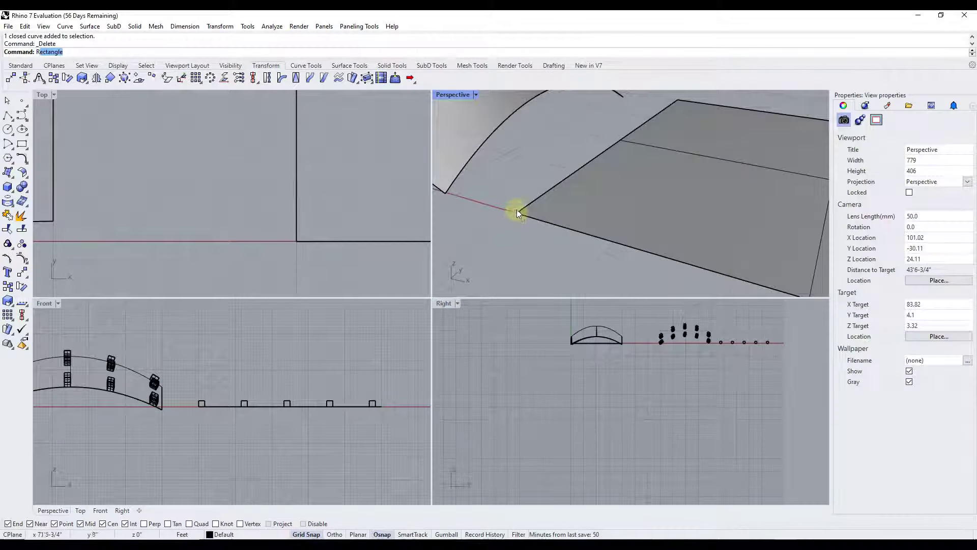
{"action": "key", "text": "Return"}
{"action": "left_click", "coordinate": [516, 214]}
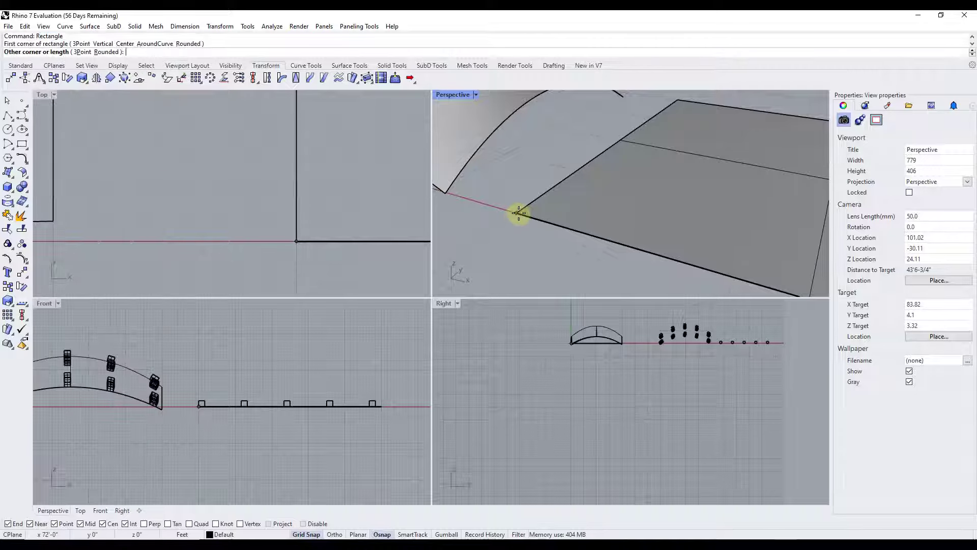
{"action": "scroll", "coordinate": [515, 214], "scroll_direction": "down", "scroll_amount": 2}
{"action": "scroll", "coordinate": [513, 215], "scroll_direction": "down", "scroll_amount": 5}
{"action": "scroll", "coordinate": [599, 235], "scroll_direction": "up", "scroll_amount": 6}
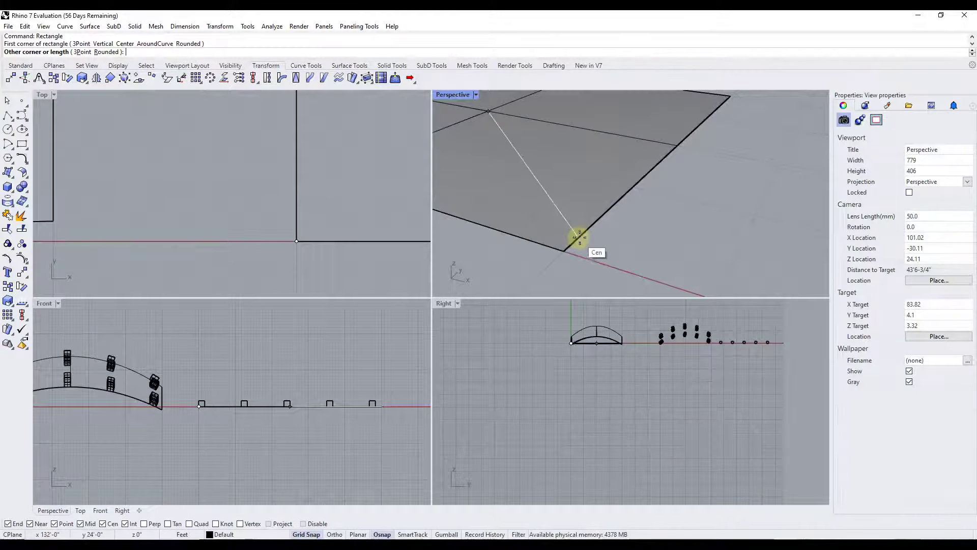
{"action": "left_click", "coordinate": [579, 238]}
Step: Extrude the rectangle into a thin slat about 1' tall
{"action": "scroll", "coordinate": [570, 229], "scroll_direction": "down", "scroll_amount": 5}
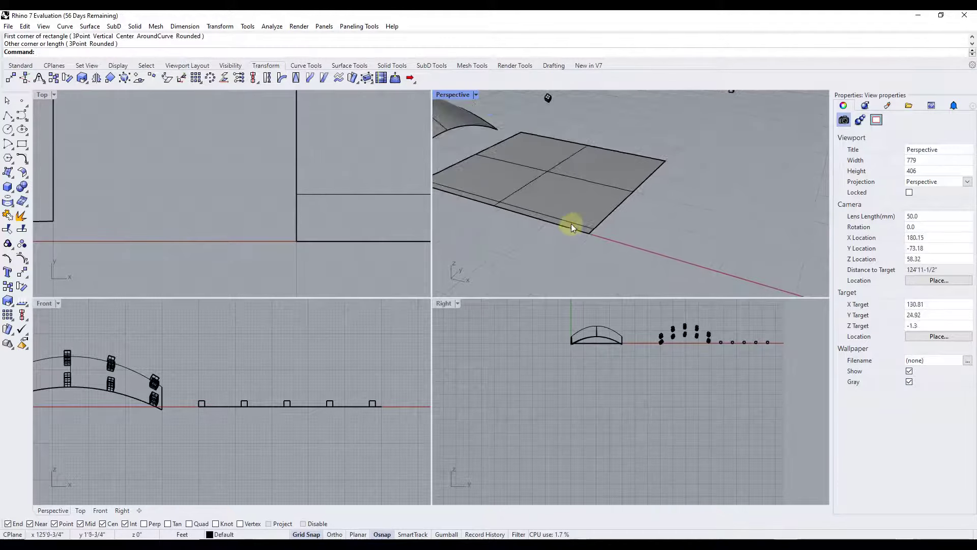
{"action": "left_click", "coordinate": [571, 224]}
{"action": "left_click", "coordinate": [571, 222]}
{"action": "type", "text": "ExtrudeCrv"}
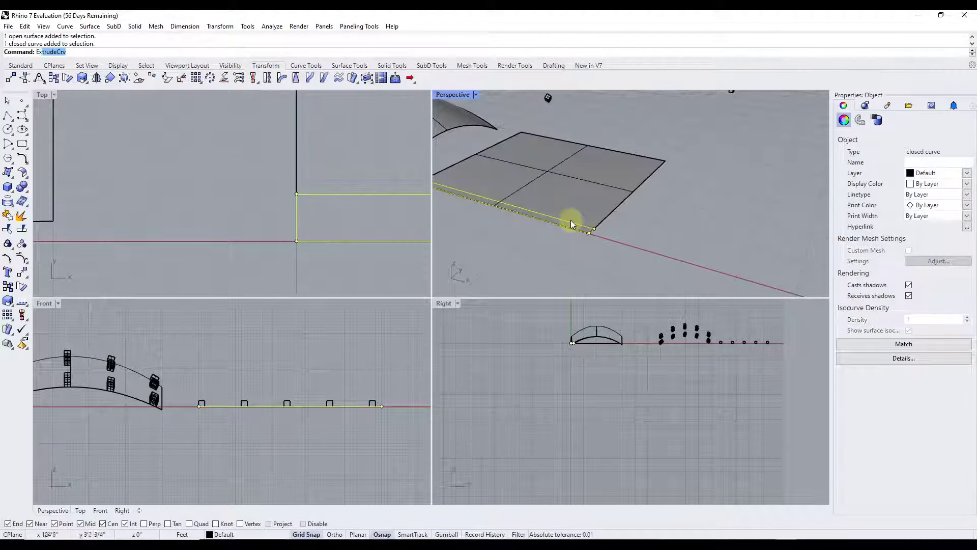
{"action": "key", "text": "Return"}
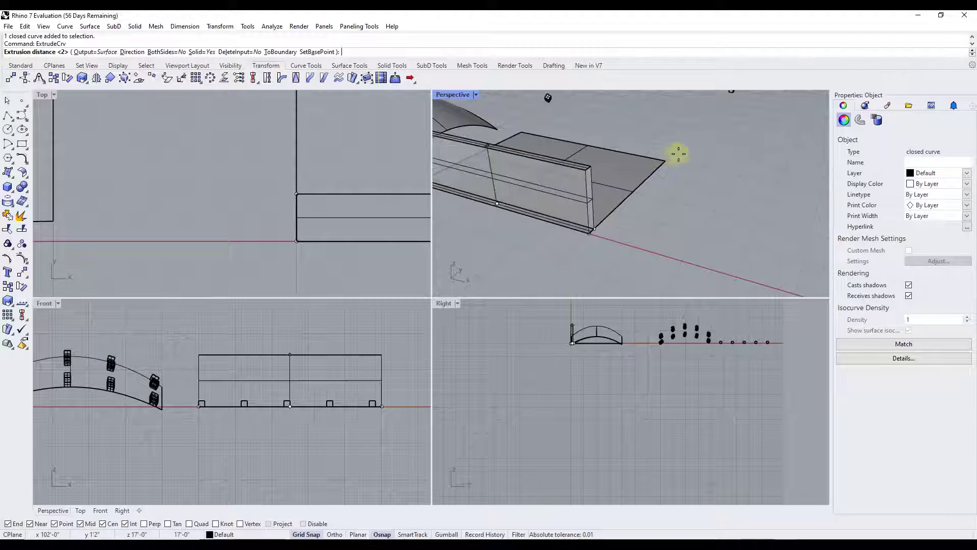
{"action": "left_click", "coordinate": [650, 216]}
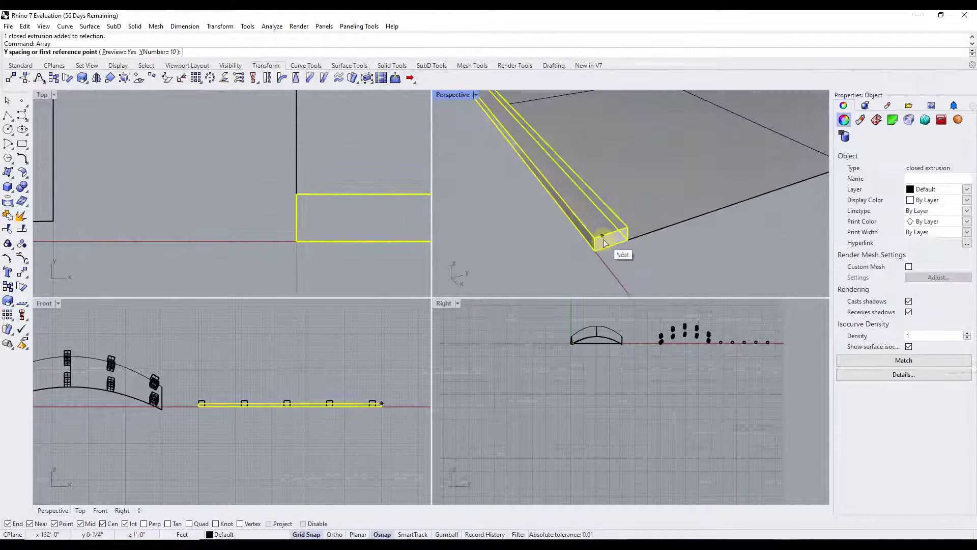
Step: Array the slat into a row of 10 evenly spaced copies across the slab
{"action": "scroll", "coordinate": [609, 243], "scroll_direction": "down", "scroll_amount": 3}
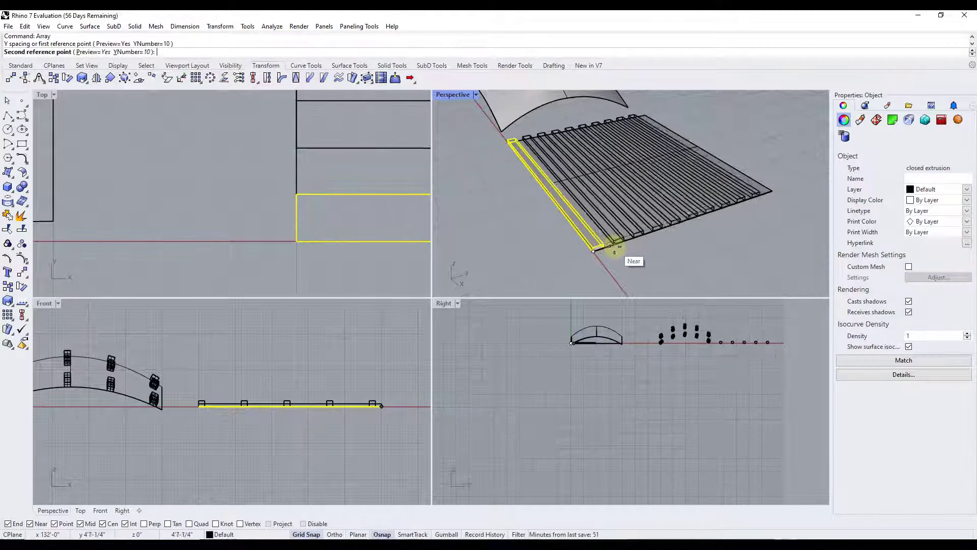
{"action": "left_click", "coordinate": [616, 247]}
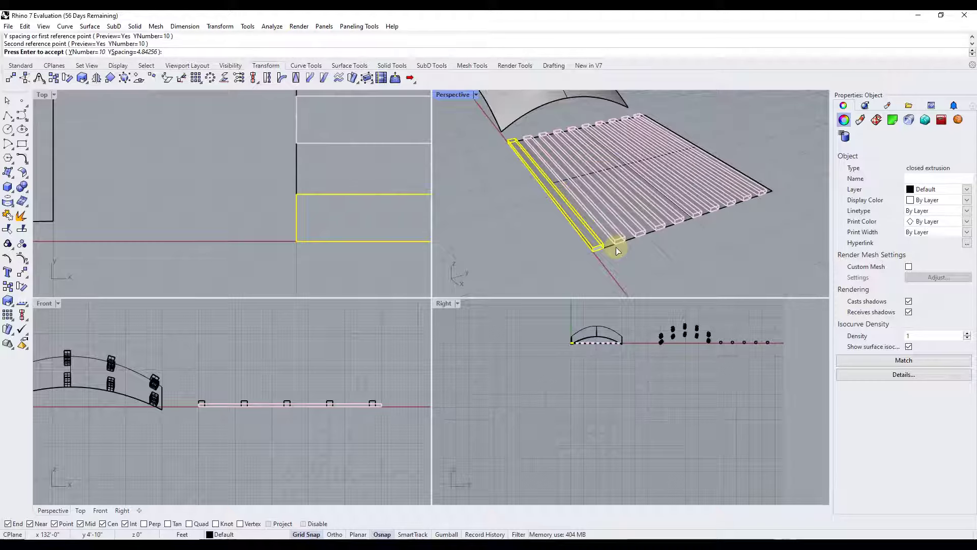
{"action": "key", "text": "Return"}
Step: Select the ten slats and group them together
{"action": "right_click_drag", "start_coordinate": [616, 249], "coordinate": [742, 135]}
{"action": "left_click", "coordinate": [626, 194], "text": "shift"}
{"action": "type", "text": "GroundPlane"}
{"action": "key", "text": "Return"}
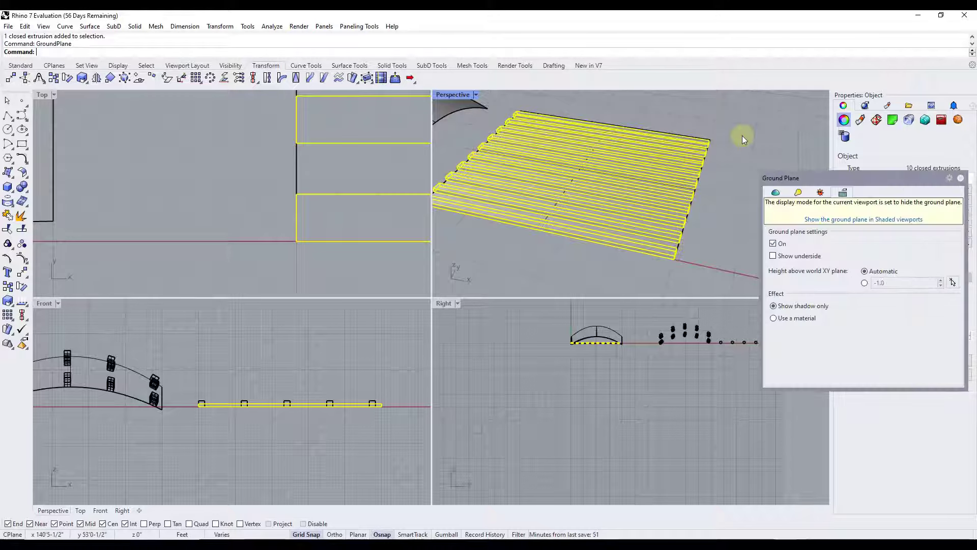
{"action": "left_click", "coordinate": [961, 178]}
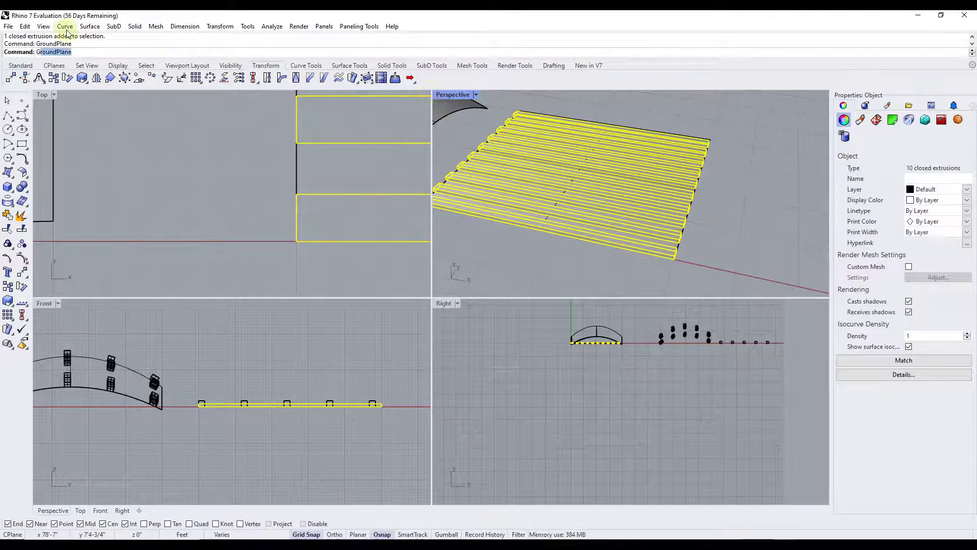
{"action": "key", "text": "Return"}
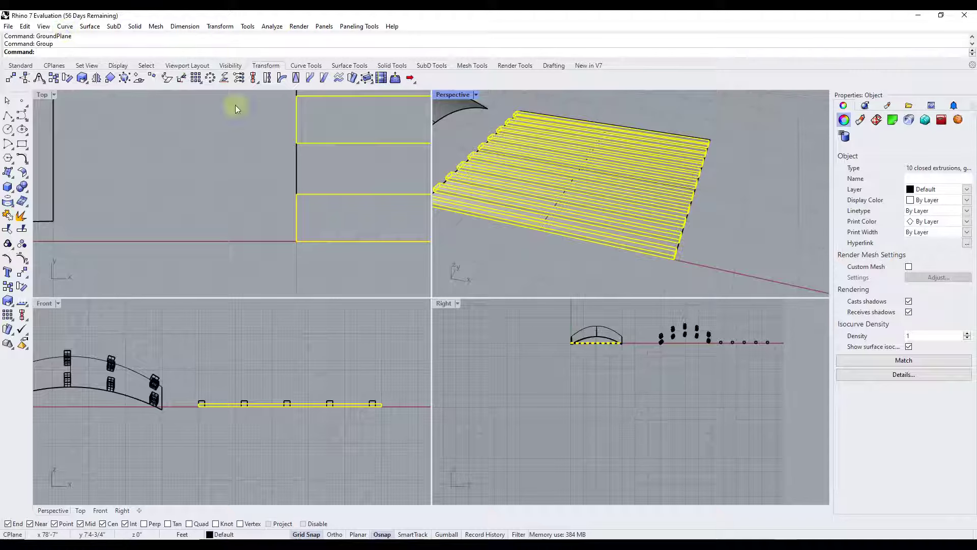
{"action": "left_click", "coordinate": [633, 243]}
{"action": "right_click_drag", "start_coordinate": [633, 243], "coordinate": [567, 179]}
{"action": "key", "text": "Escape"}
Step: Flow the slat group onto the arch, using the slab corner edge as base and the matching arch edge as target
{"action": "scroll", "coordinate": [664, 204], "scroll_direction": "up", "scroll_amount": 3}
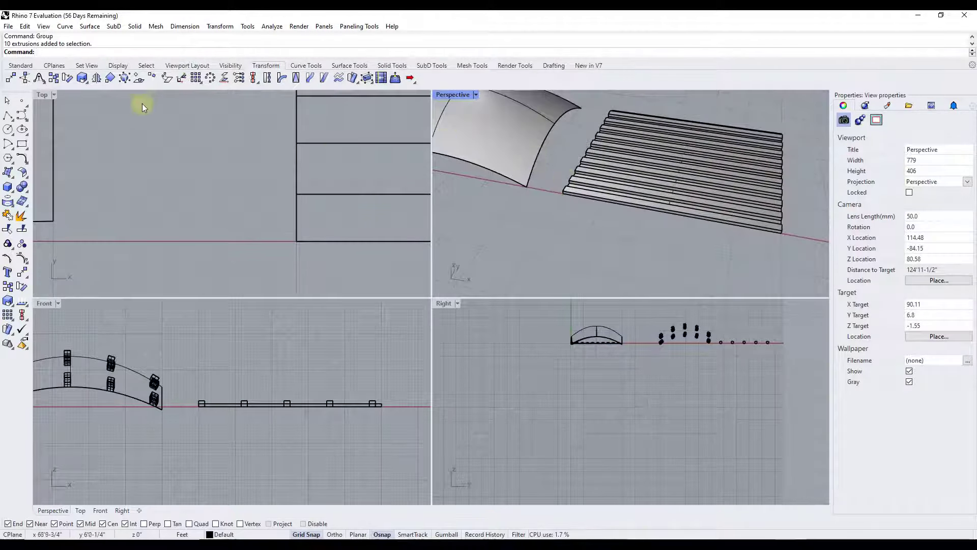
{"action": "left_click", "coordinate": [352, 77]}
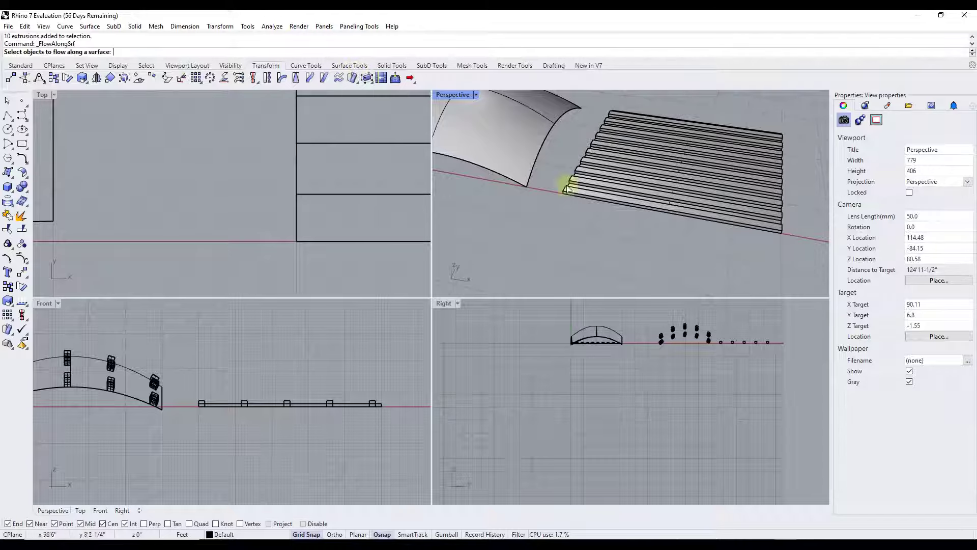
{"action": "left_click", "coordinate": [588, 197]}
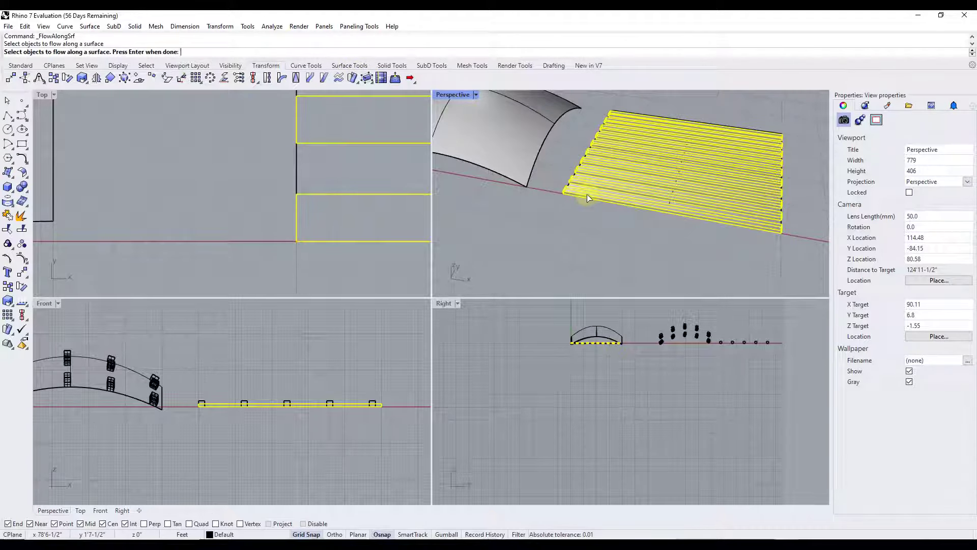
{"action": "key", "text": "Return"}
{"action": "scroll", "coordinate": [586, 196], "scroll_direction": "up", "scroll_amount": 5}
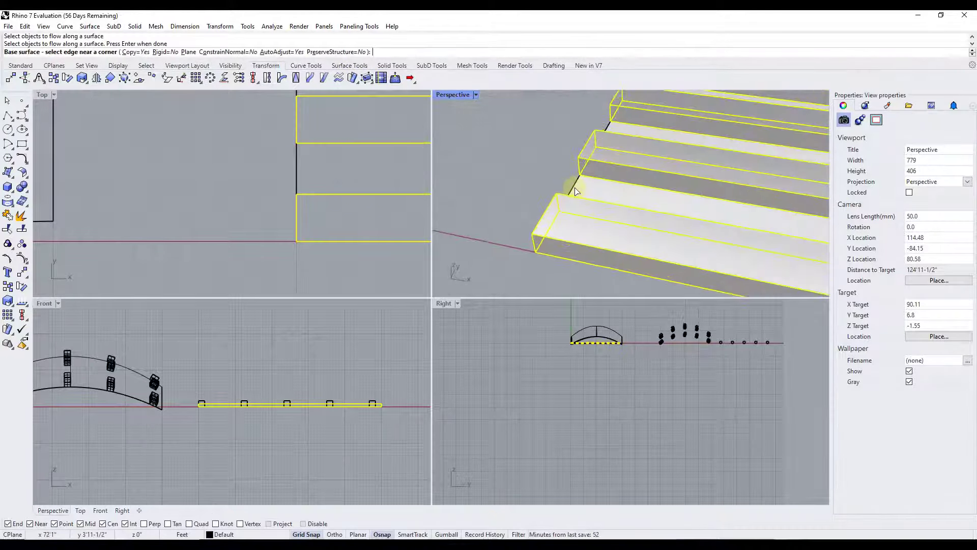
{"action": "left_click", "coordinate": [574, 189]}
{"action": "scroll", "coordinate": [560, 154], "scroll_direction": "down", "scroll_amount": 5}
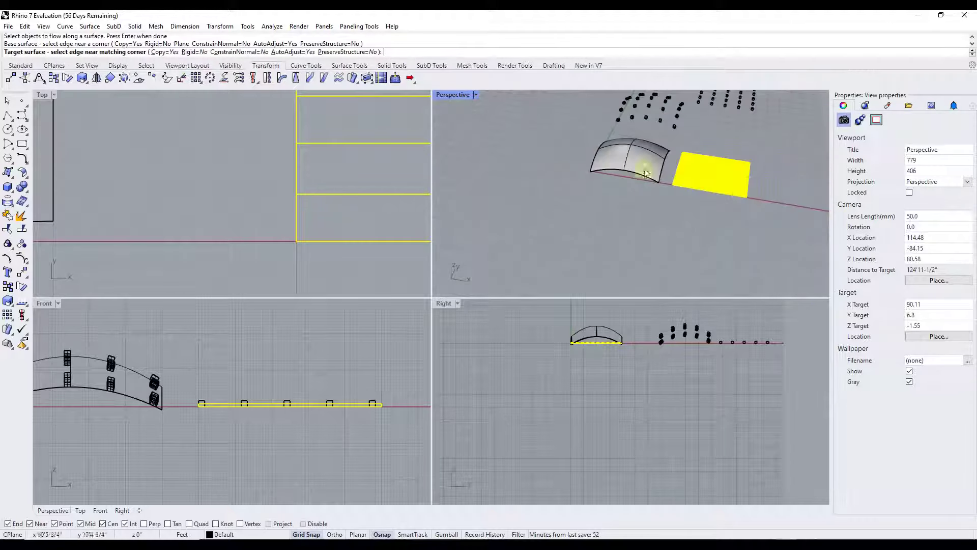
{"action": "scroll", "coordinate": [558, 153], "scroll_direction": "up", "scroll_amount": 4}
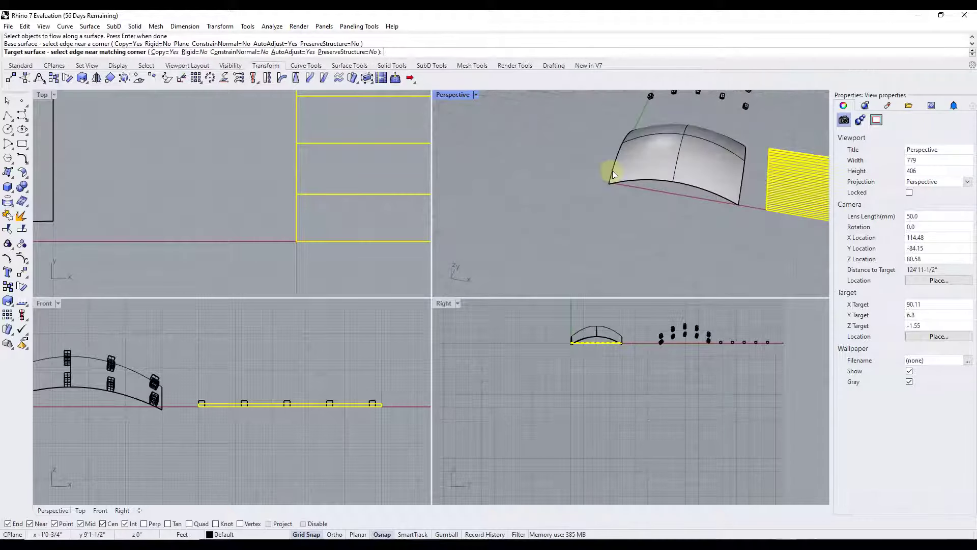
{"action": "left_click", "coordinate": [613, 175]}
{"action": "right_click_drag", "start_coordinate": [741, 175], "coordinate": [681, 159]}
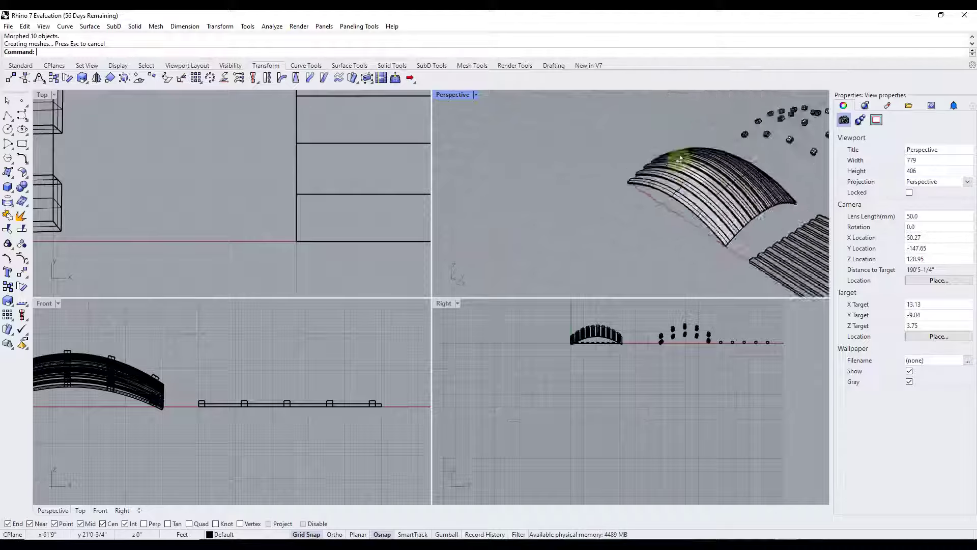
{"action": "scroll", "coordinate": [705, 239], "scroll_direction": "up", "scroll_amount": 8}
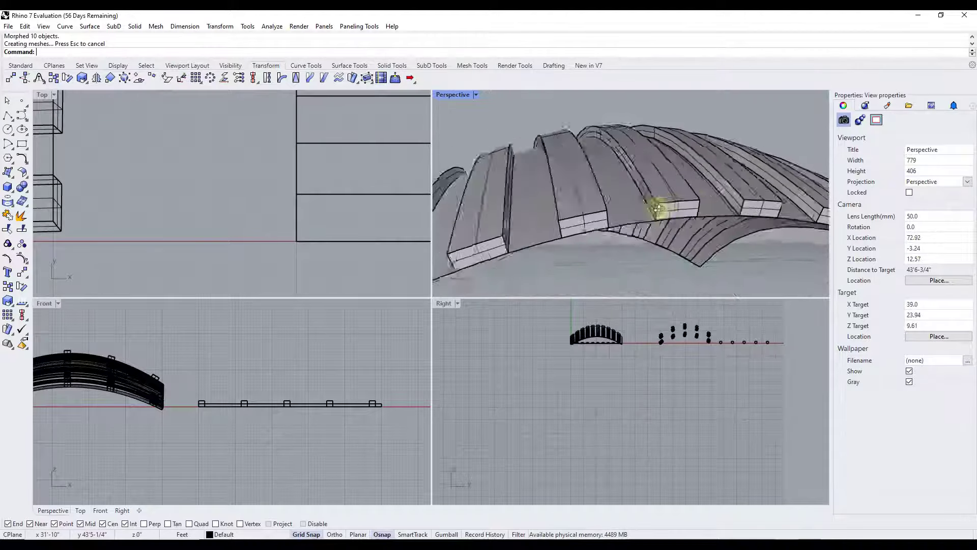
{"action": "right_click_drag", "start_coordinate": [658, 209], "coordinate": [689, 215]}
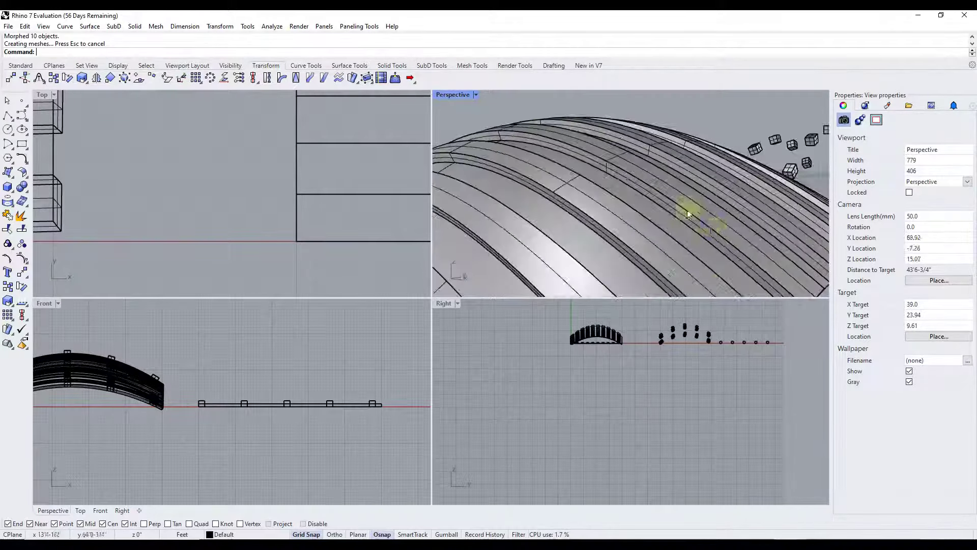
{"action": "scroll", "coordinate": [688, 215], "scroll_direction": "down", "scroll_amount": 6}
{"action": "mouse_move", "coordinate": [637, 197]}
{"action": "right_mouse_down"}
{"action": "mouse_move", "coordinate": [677, 240]}
{"action": "mouse_move", "coordinate": [643, 182]}
{"action": "right_mouse_up"}
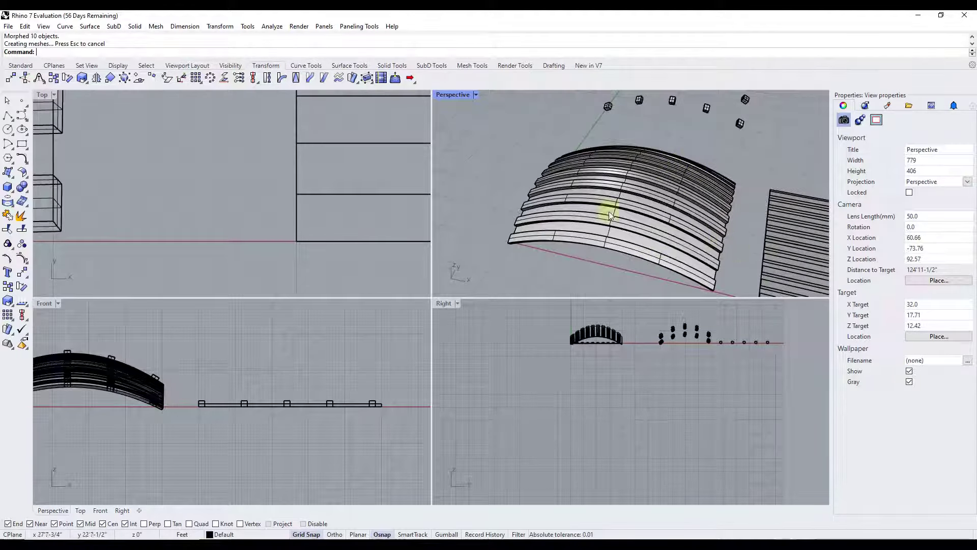
{"action": "right_click_drag", "start_coordinate": [611, 215], "coordinate": [493, 174]}
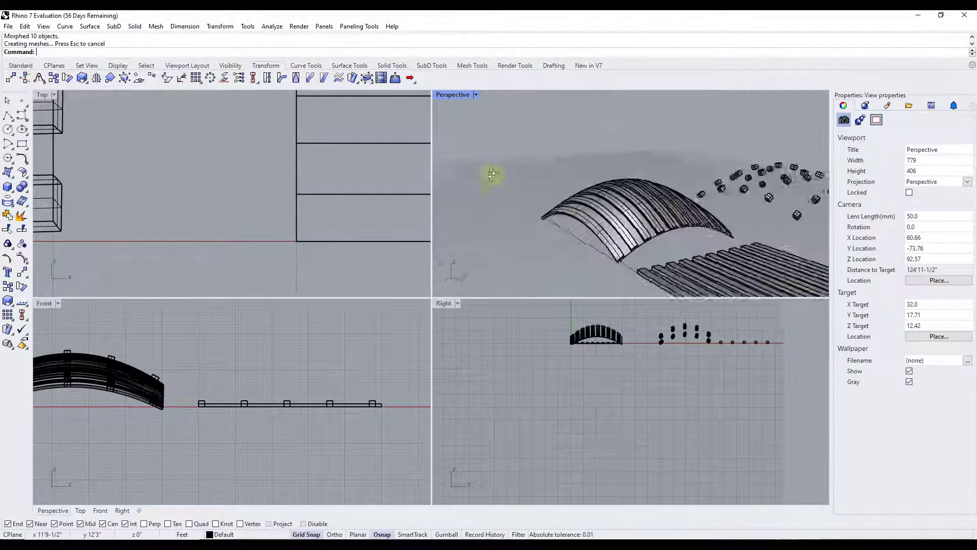
{"action": "scroll", "coordinate": [642, 206], "scroll_direction": "down", "scroll_amount": 5}
{"action": "right_click_drag", "start_coordinate": [645, 207], "coordinate": [631, 173]}
{"action": "scroll", "coordinate": [640, 214], "scroll_direction": "up", "scroll_amount": 5}
Step: Drag the 10 bent slats off the arch to the left and launch Flow Along Surface
{"action": "left_click", "coordinate": [613, 205]}
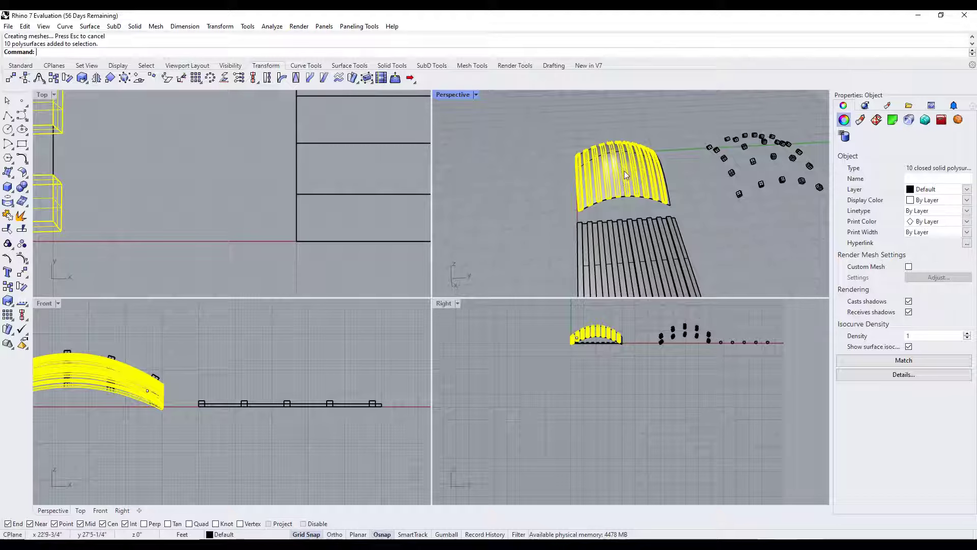
{"action": "left_click_drag", "start_coordinate": [624, 170], "coordinate": [475, 179]}
{"action": "right_click_drag", "start_coordinate": [546, 222], "coordinate": [762, 231]}
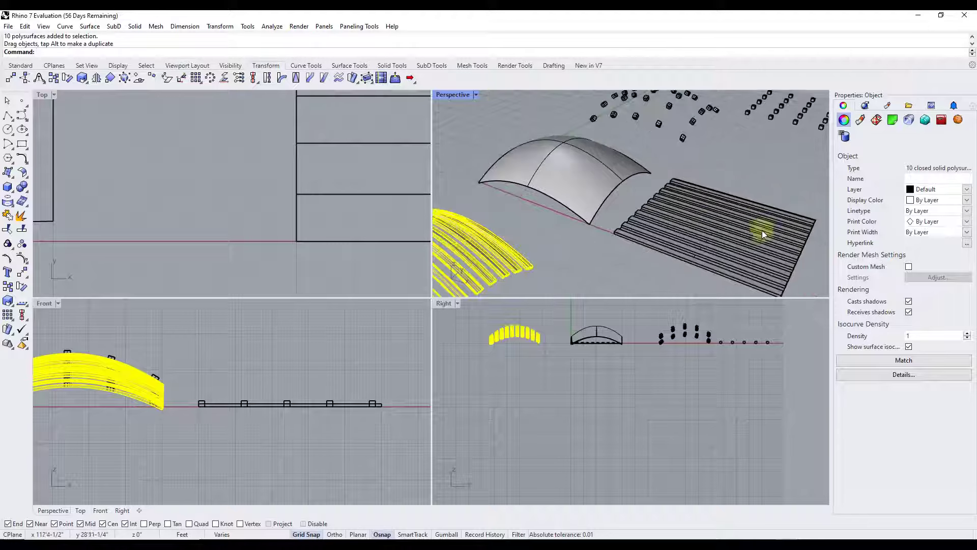
{"action": "left_click", "coordinate": [351, 78]}
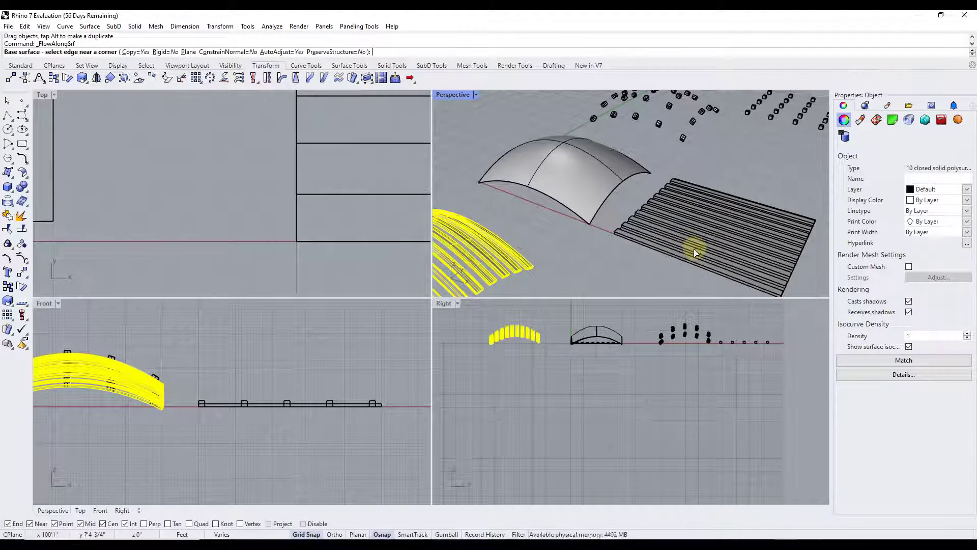
Step: Restart the flow with the flat slat row selected and Rigid set to Yes
{"action": "left_click", "coordinate": [161, 51]}
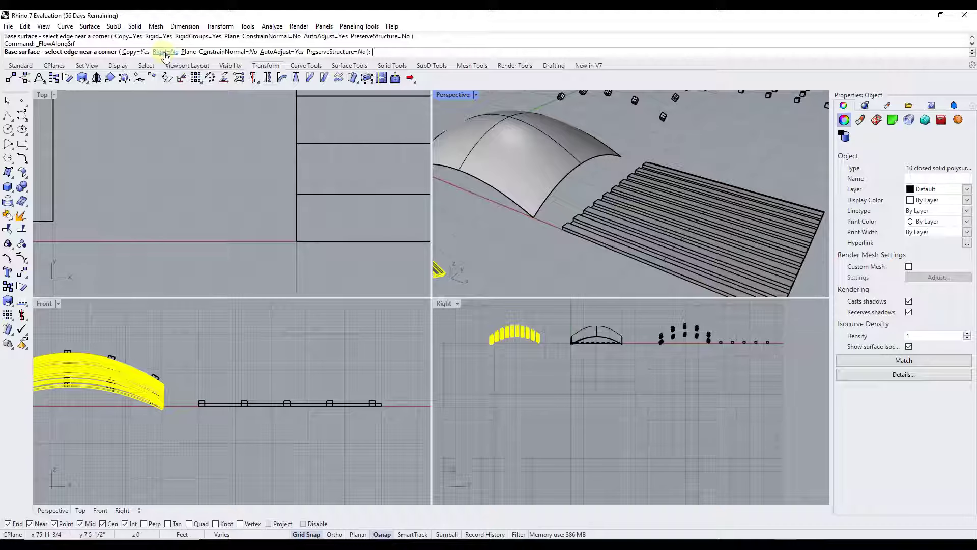
{"action": "key", "text": "Escape"}
{"action": "right_click", "coordinate": [573, 234]}
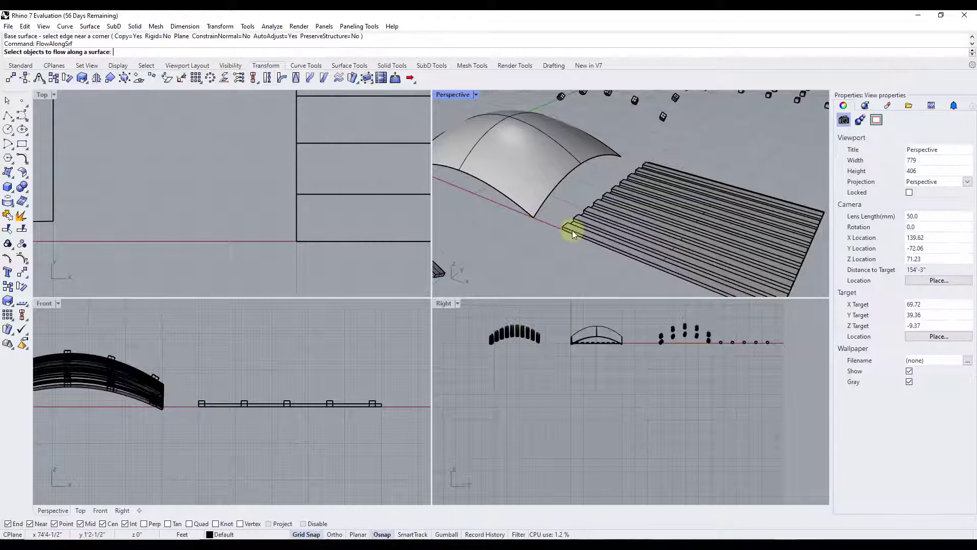
{"action": "left_click", "coordinate": [593, 241]}
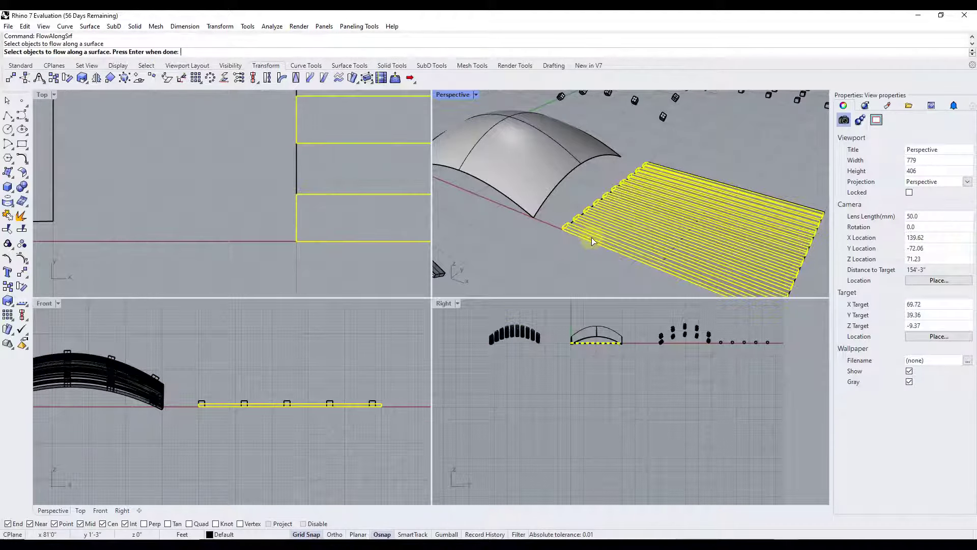
{"action": "right_click", "coordinate": [574, 219]}
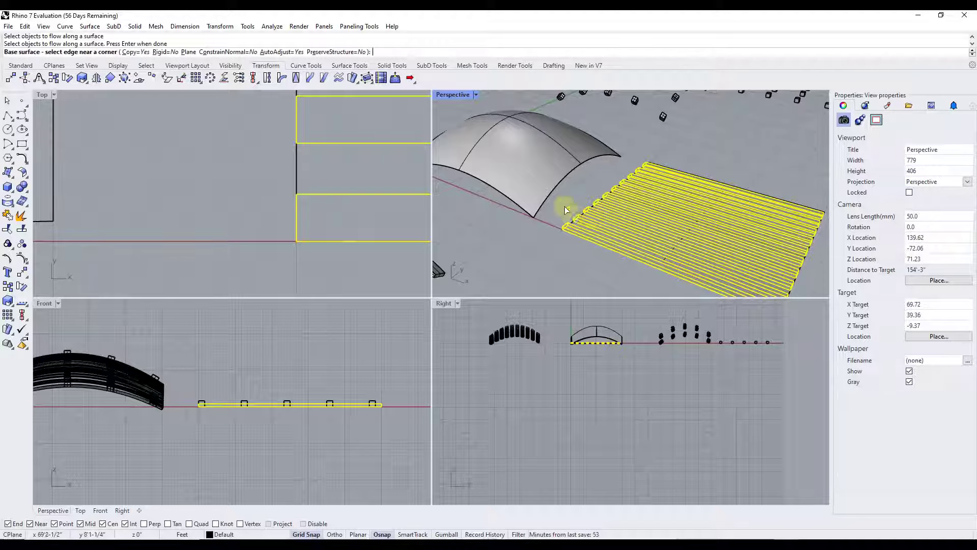
{"action": "left_click", "coordinate": [165, 52]}
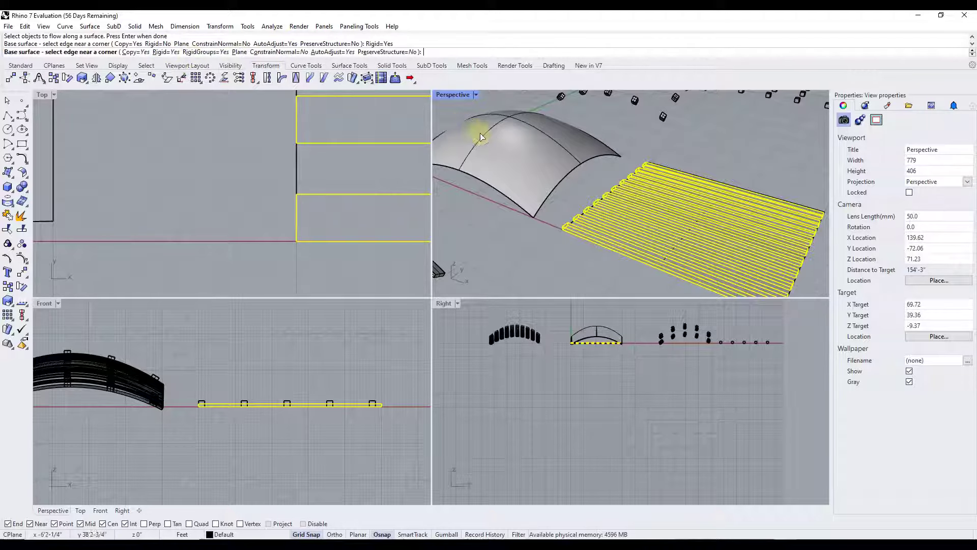
Step: Pick the base surface's corner edge, then the matching arch edge, and inspect the straight slats
{"action": "scroll", "coordinate": [498, 266], "scroll_direction": "up", "scroll_amount": 3}
{"action": "left_click", "coordinate": [516, 264]}
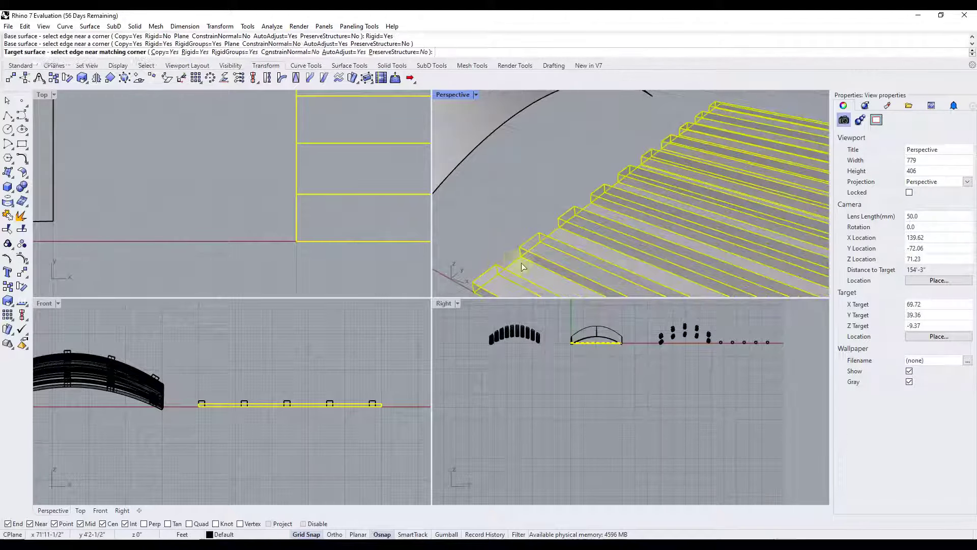
{"action": "scroll", "coordinate": [543, 196], "scroll_direction": "down", "scroll_amount": 5}
{"action": "scroll", "coordinate": [542, 196], "scroll_direction": "up", "scroll_amount": 2}
{"action": "left_click", "coordinate": [562, 206]}
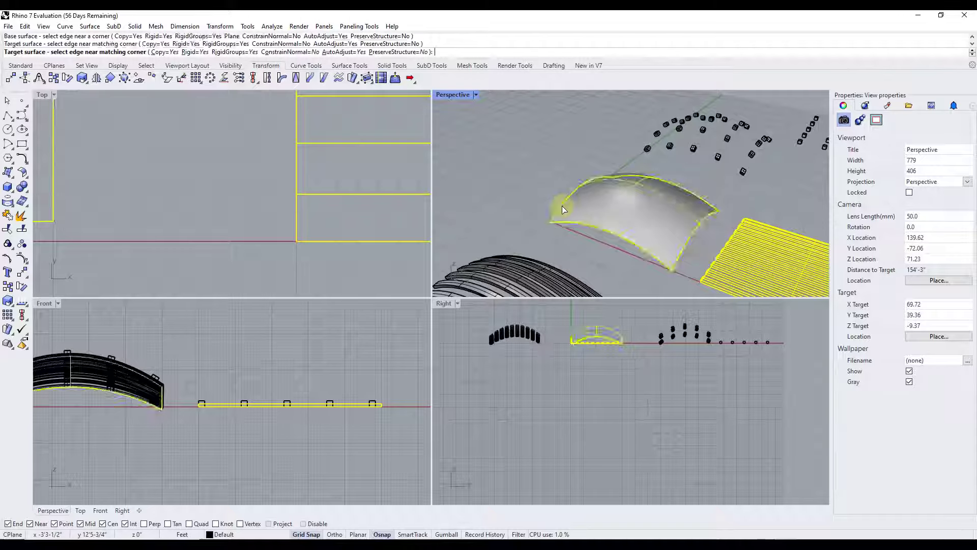
{"action": "right_click_drag", "start_coordinate": [657, 206], "coordinate": [648, 185]}
{"action": "scroll", "coordinate": [648, 186], "scroll_direction": "up", "scroll_amount": 5}
Step: Zoom and adjust the Perspective view, then select the 36-cube grid on the flat plate
{"action": "scroll", "coordinate": [660, 194], "scroll_direction": "down", "scroll_amount": 6}
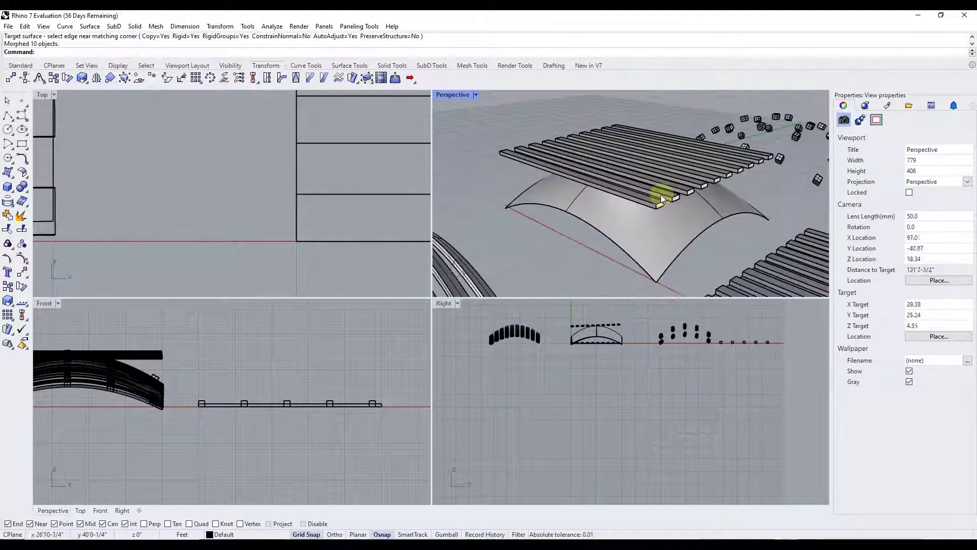
{"action": "right_click_drag", "start_coordinate": [662, 194], "coordinate": [682, 199]}
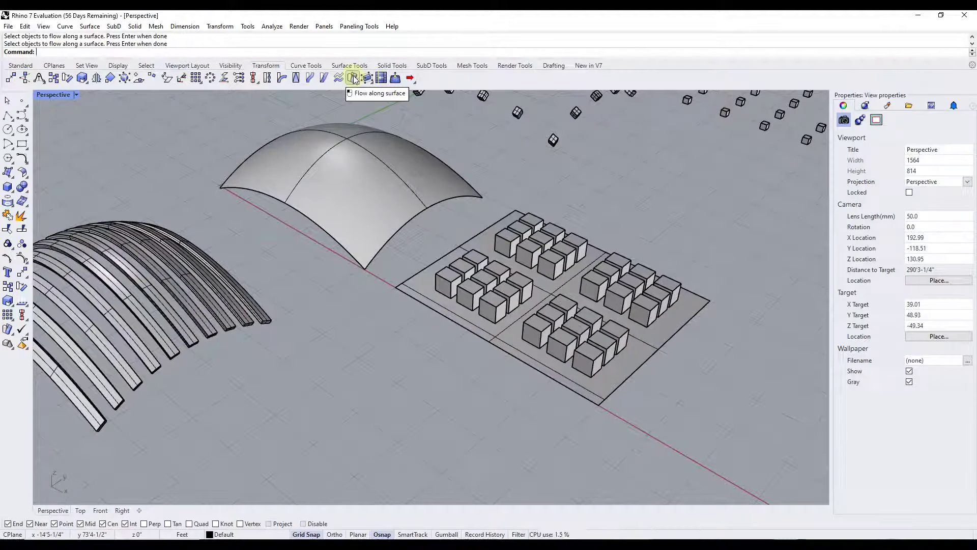
{"action": "left_click", "coordinate": [492, 286]}
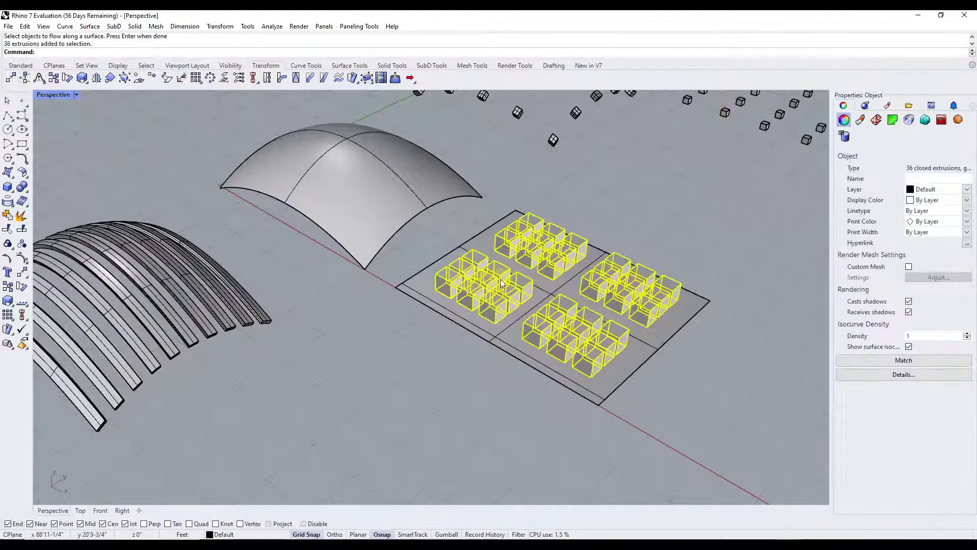
Step: Flow the 36 cubes from the plate's corner edge onto the arch's matching corner edge, bending them
{"action": "left_click", "coordinate": [353, 78]}
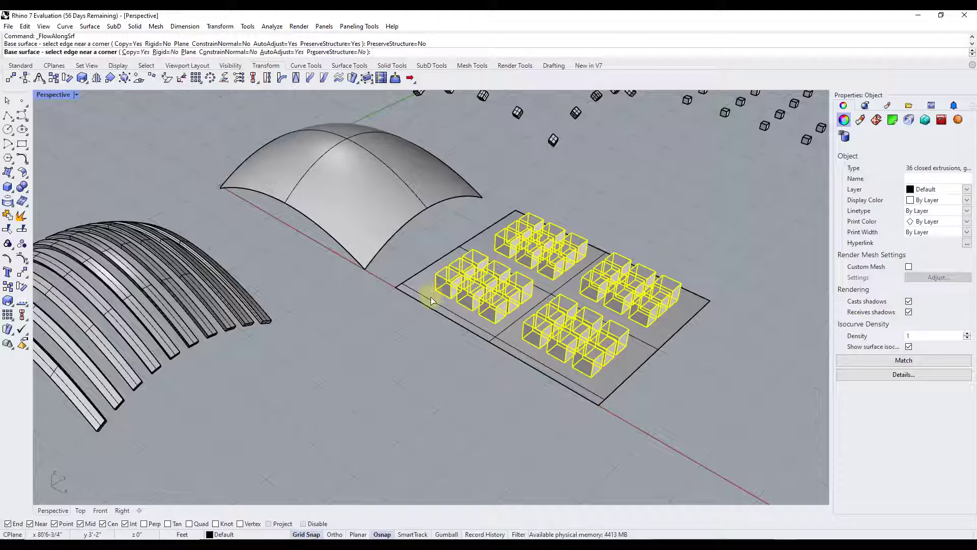
{"action": "left_click", "coordinate": [418, 278]}
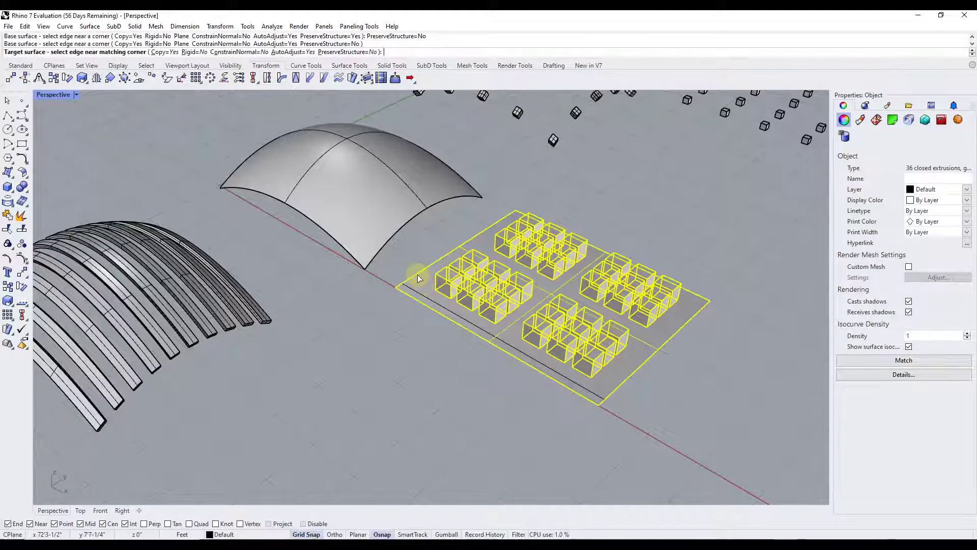
{"action": "left_click", "coordinate": [390, 243]}
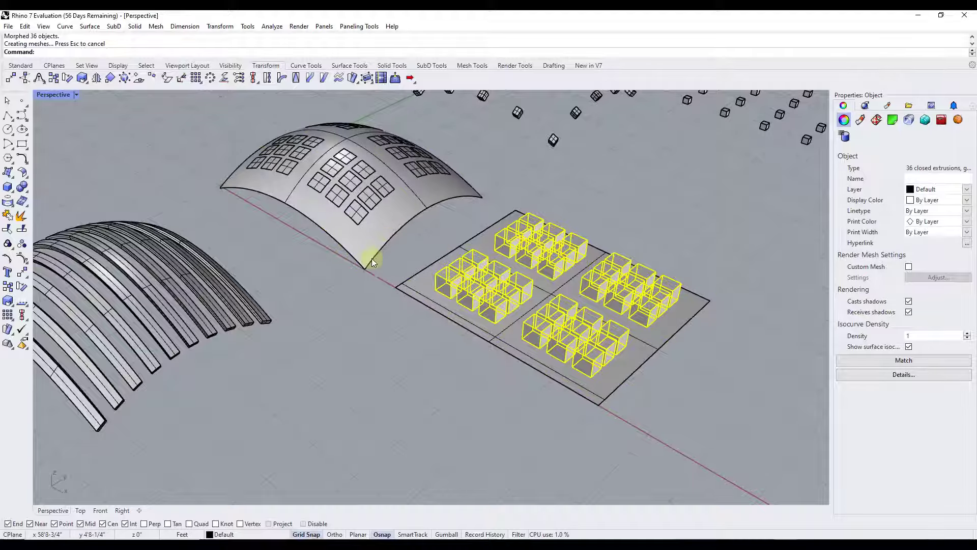
{"action": "mouse_move", "coordinate": [372, 258]}
{"action": "right_mouse_down"}
{"action": "mouse_move", "coordinate": [415, 189]}
{"action": "mouse_move", "coordinate": [399, 187]}
{"action": "mouse_move", "coordinate": [382, 224]}
{"action": "mouse_move", "coordinate": [382, 253]}
{"action": "mouse_move", "coordinate": [398, 195]}
{"action": "mouse_move", "coordinate": [395, 268]}
{"action": "mouse_move", "coordinate": [384, 258]}
{"action": "right_mouse_up"}
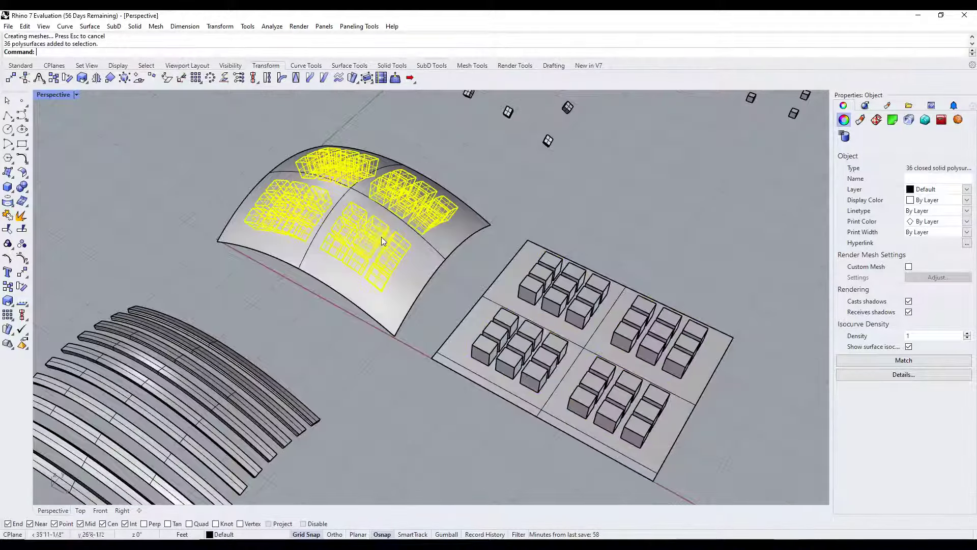
Step: Move the 36 bent cubes off the arch to the upper left and reselect the flat cube grid
{"action": "left_click_drag", "start_coordinate": [378, 234], "coordinate": [169, 141]}
{"action": "right_click_drag", "start_coordinate": [469, 273], "coordinate": [547, 294]}
{"action": "left_click", "coordinate": [460, 190]}
{"action": "left_click", "coordinate": [502, 225]}
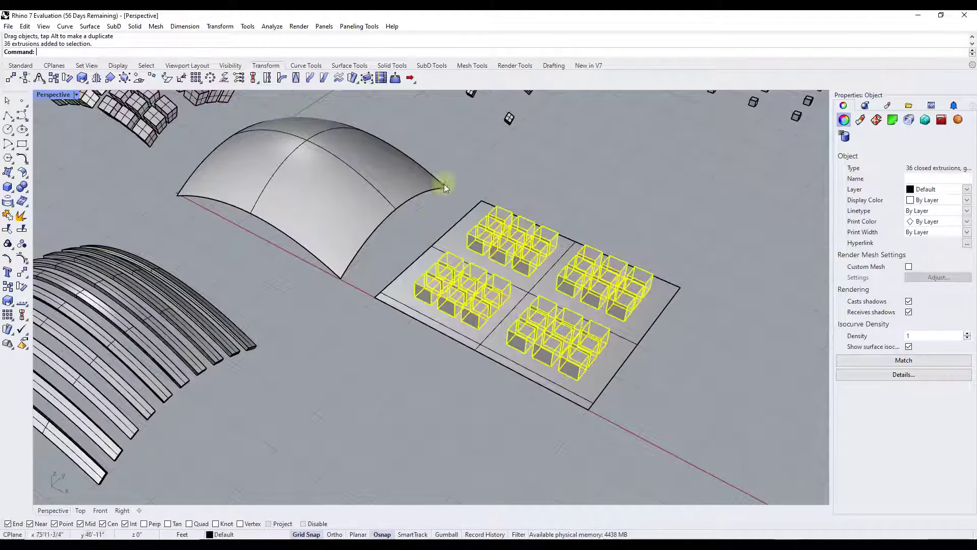
{"action": "left_click", "coordinate": [352, 77]}
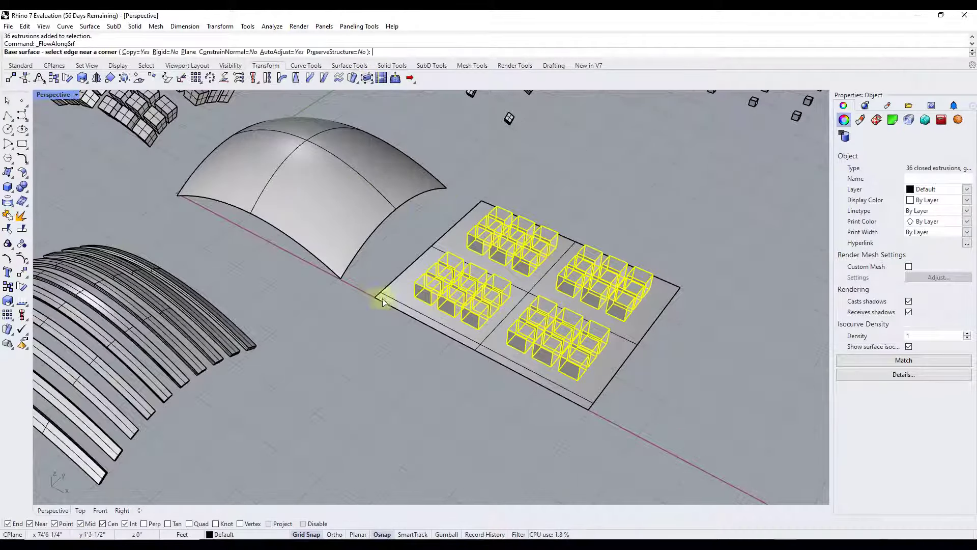
Step: Flow the cube grid rigidly from the plate's lower-left edge to the arch's matching corner and inspect
{"action": "left_click", "coordinate": [378, 298]}
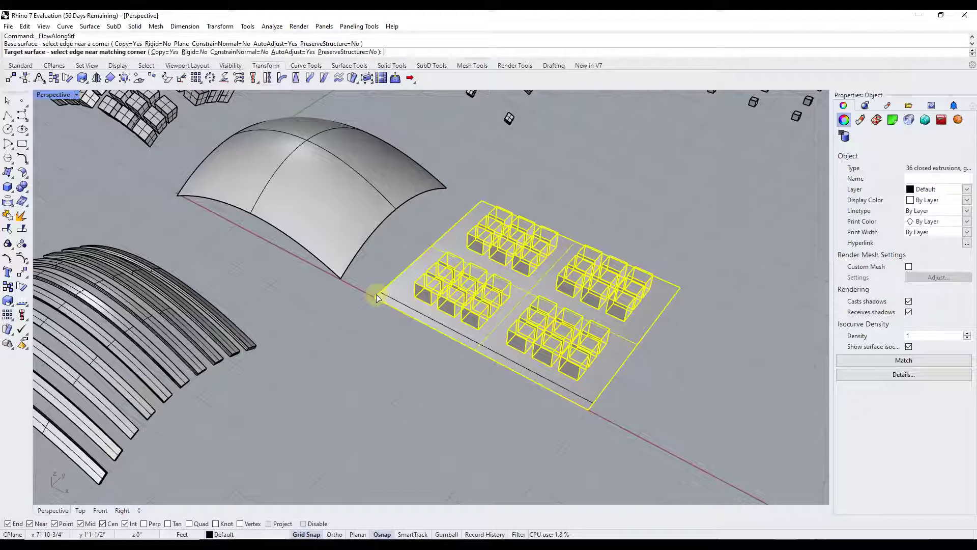
{"action": "scroll", "coordinate": [545, 295], "scroll_direction": "down", "scroll_amount": 3}
{"action": "scroll", "coordinate": [319, 239], "scroll_direction": "up", "scroll_amount": 5}
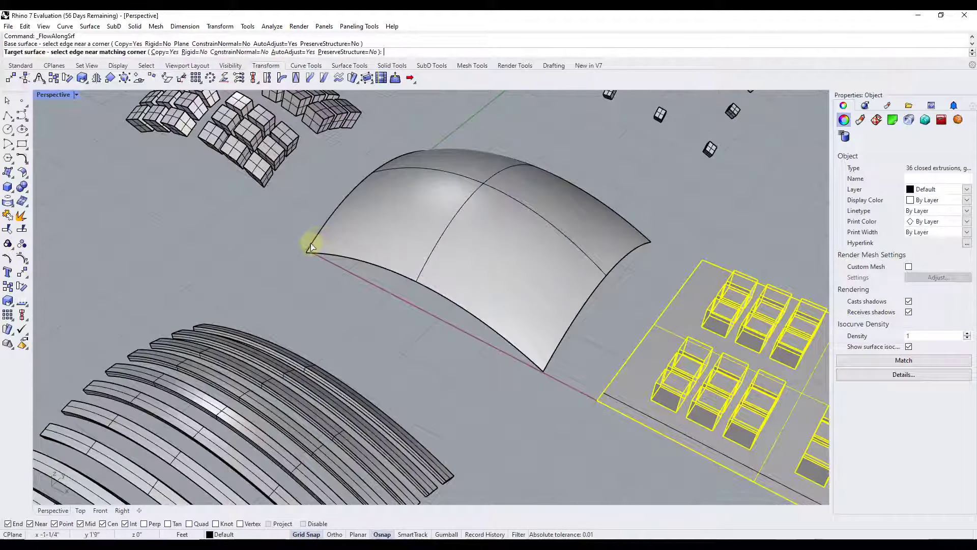
{"action": "left_click", "coordinate": [313, 245]}
{"action": "right_click_drag", "start_coordinate": [453, 270], "coordinate": [546, 191]}
{"action": "scroll", "coordinate": [580, 175], "scroll_direction": "down", "scroll_amount": 3}
{"action": "scroll", "coordinate": [506, 236], "scroll_direction": "up", "scroll_amount": 4}
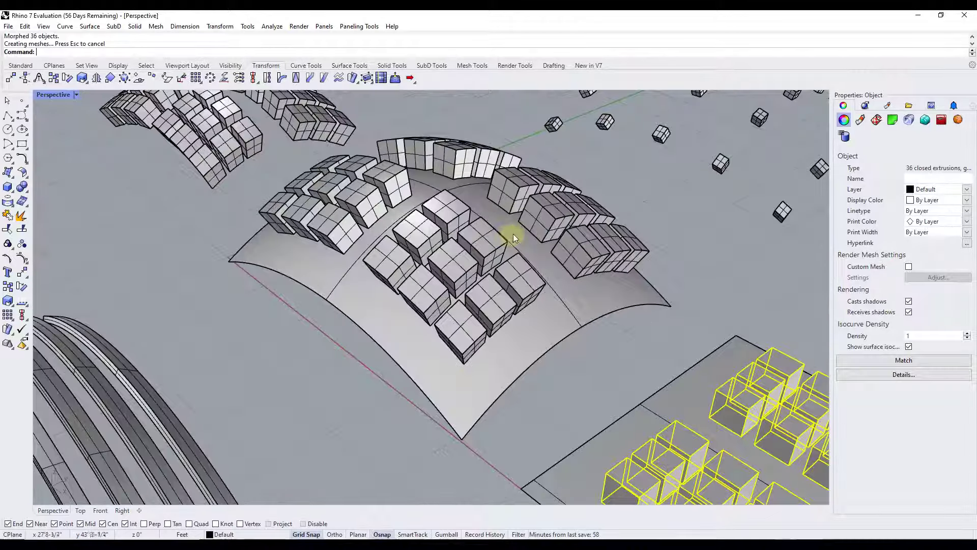
{"action": "scroll", "coordinate": [499, 358], "scroll_direction": "down", "scroll_amount": 1}
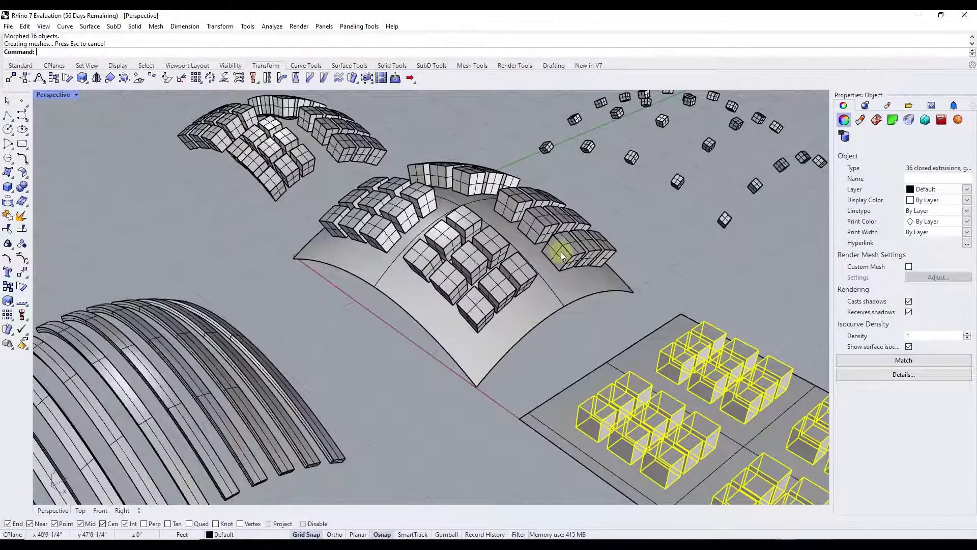
{"action": "scroll", "coordinate": [561, 252], "scroll_direction": "down", "scroll_amount": 3}
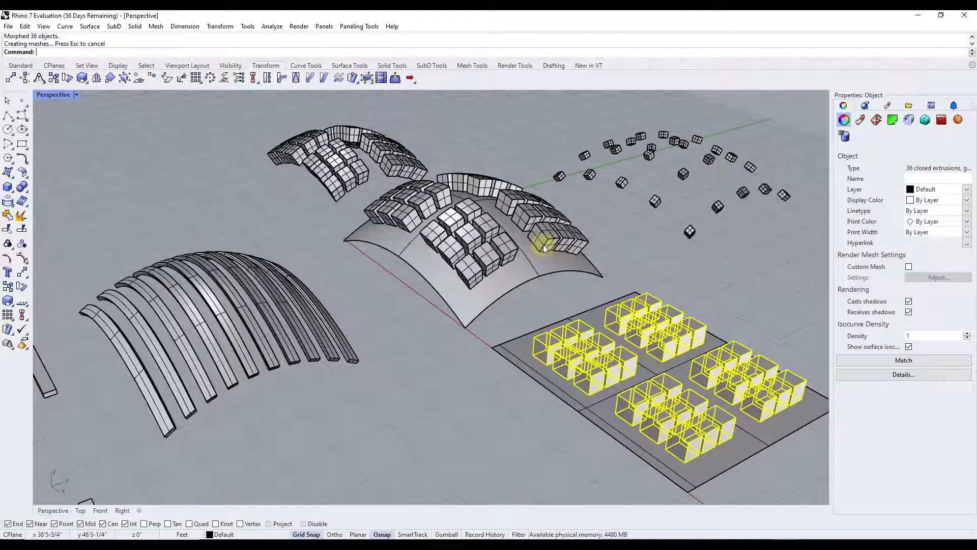